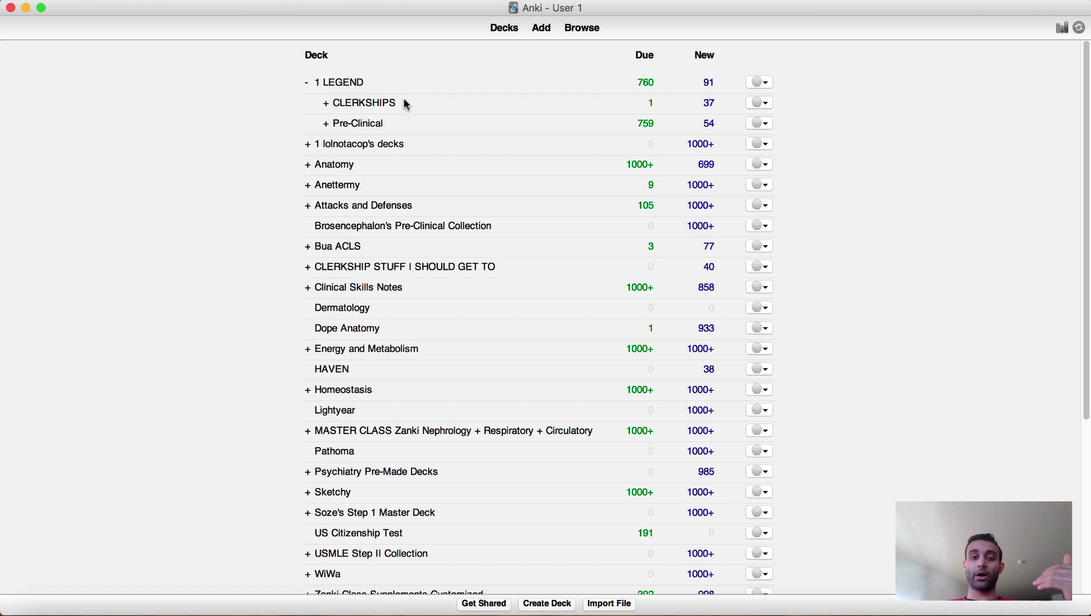
Step: Expand CLERKSHIPS, collapse Primary Care, and expand Pre-Clinical to reveal its three subdecks
click(326, 103)
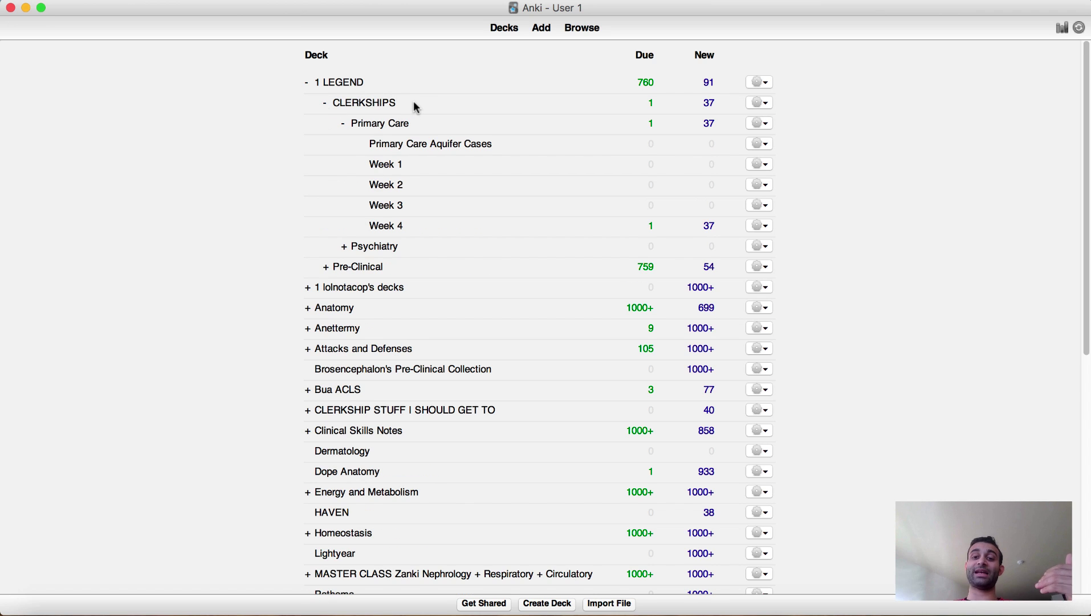
click(346, 125)
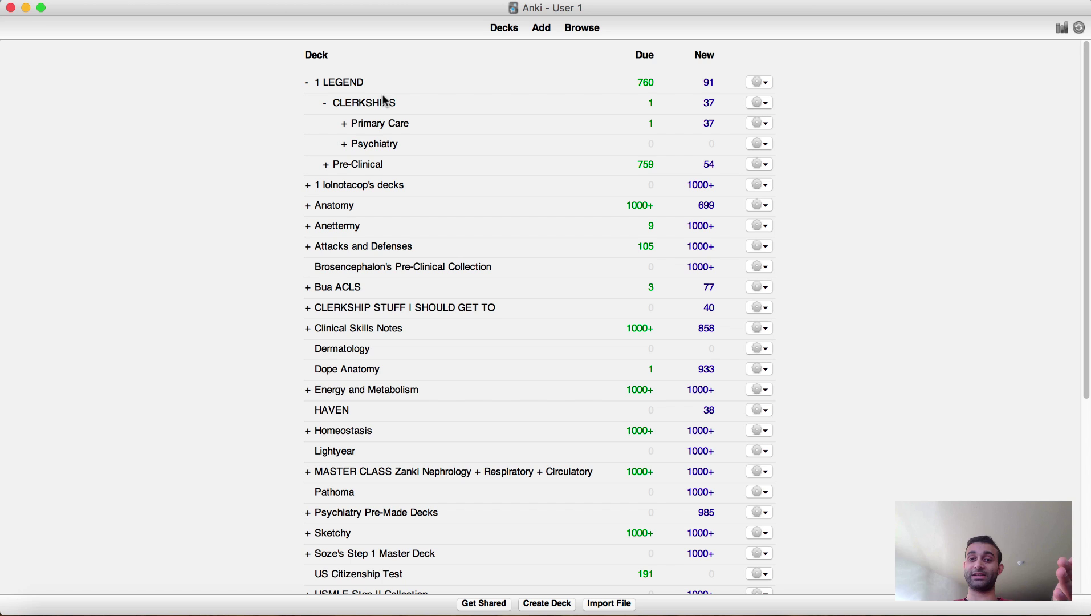
click(327, 166)
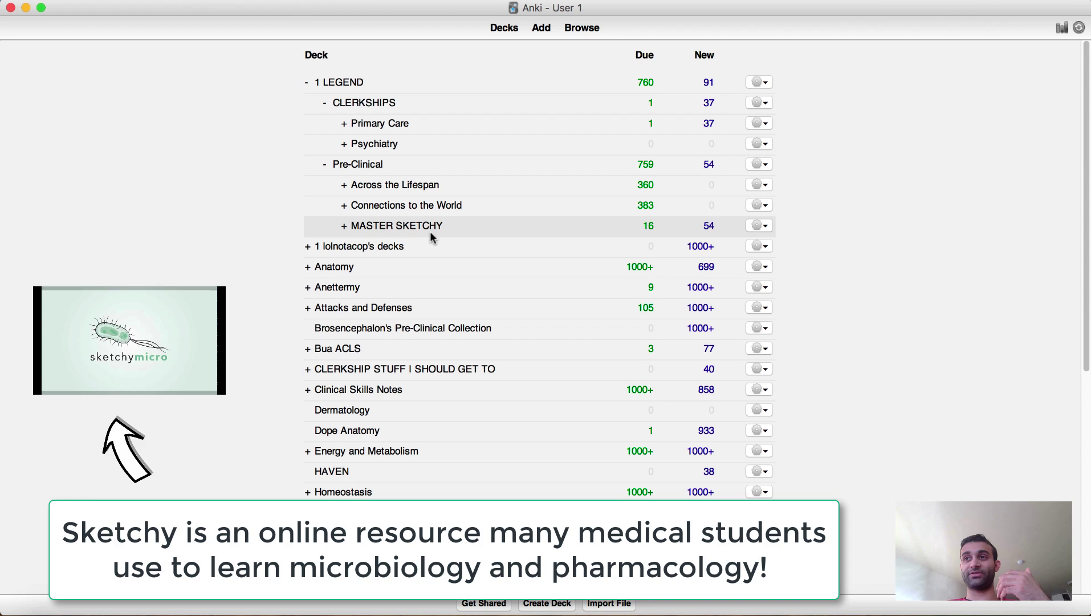
Step: Review the MASTER SKETCHY overview (3906 cards, 54 new), then go back to Decks
click(410, 228)
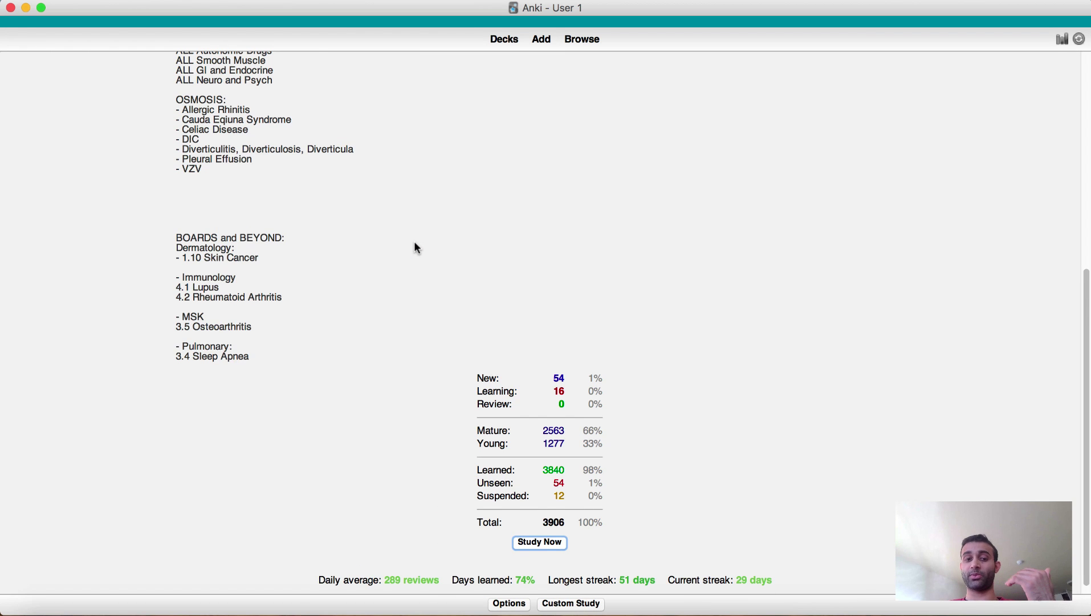
scroll(414, 241, up, 2)
scroll(414, 245, up, 5)
scroll(414, 245, down, 7)
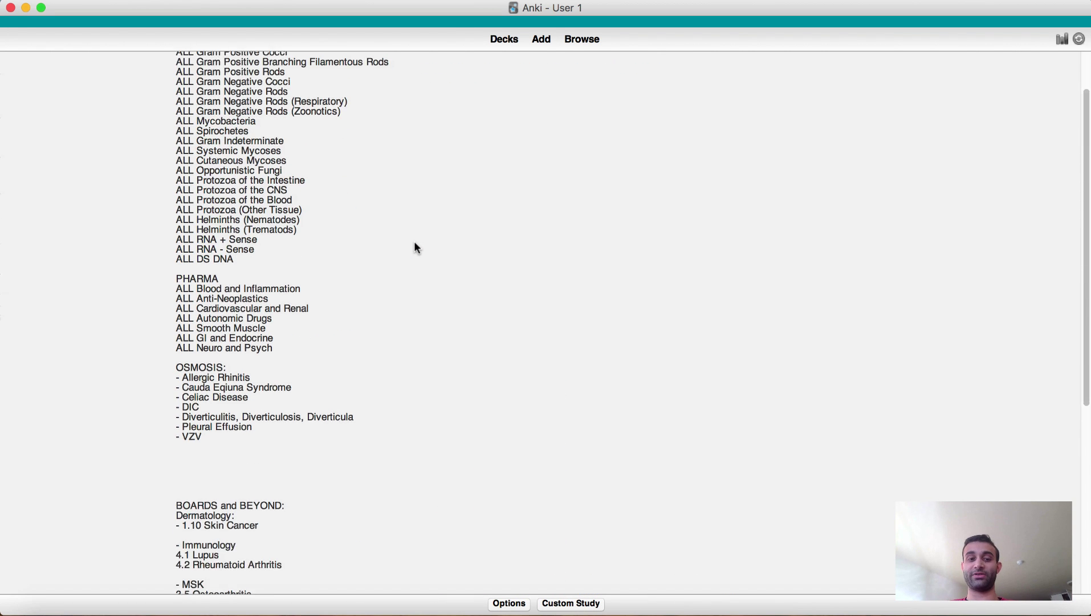
scroll(415, 245, up, 6)
scroll(414, 245, up, 1)
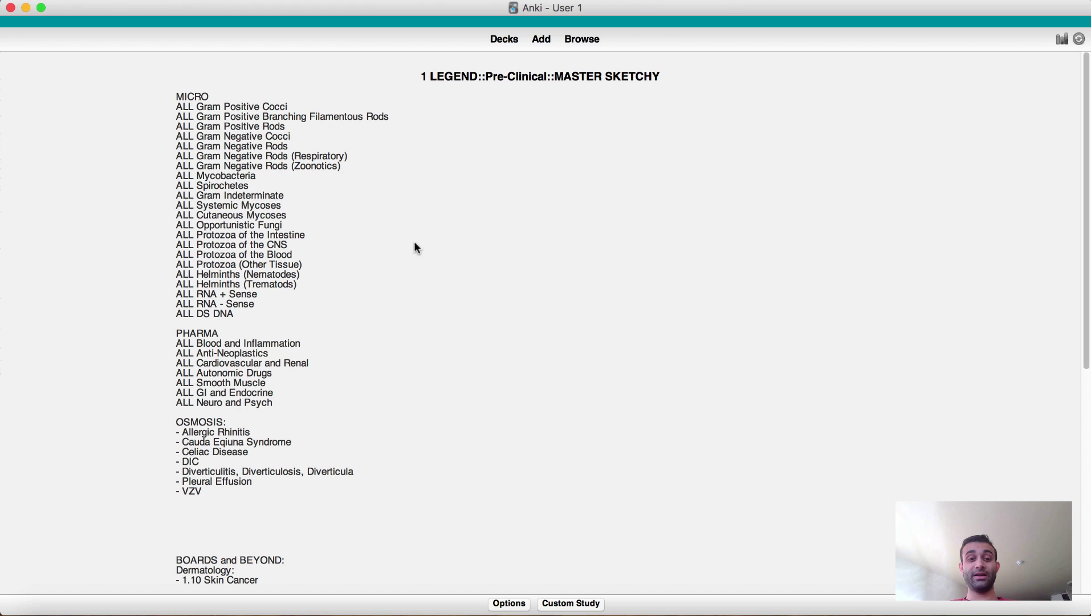
scroll(319, 365, down, 8)
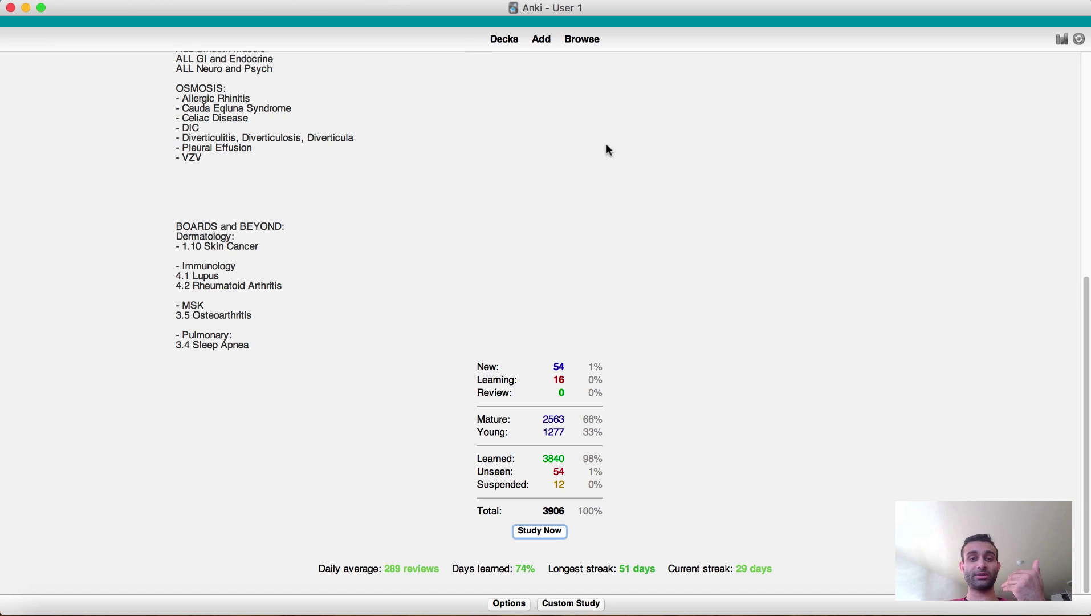
click(503, 39)
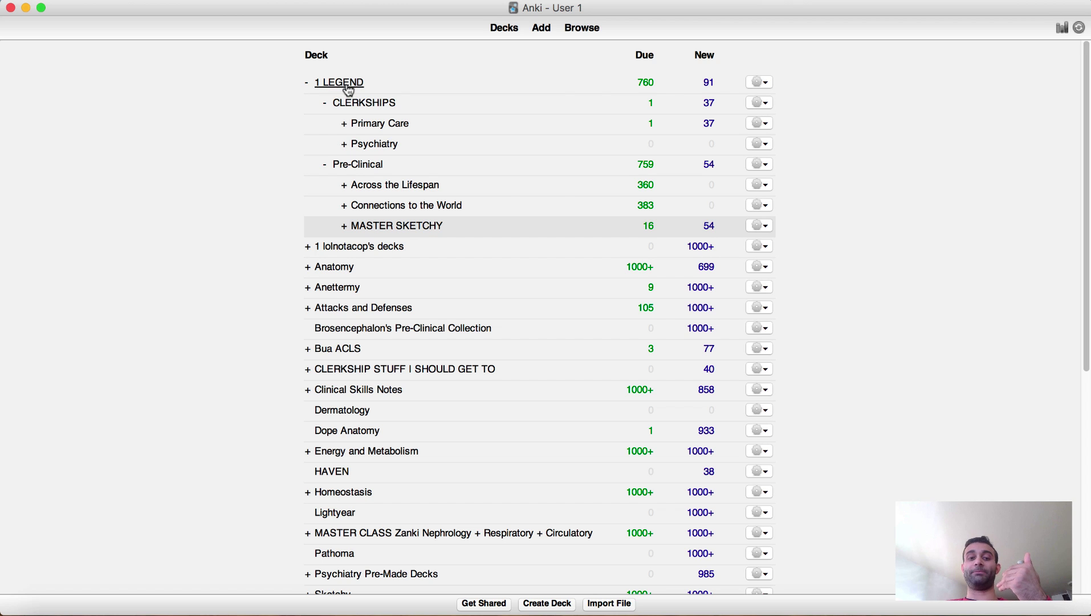
click(348, 85)
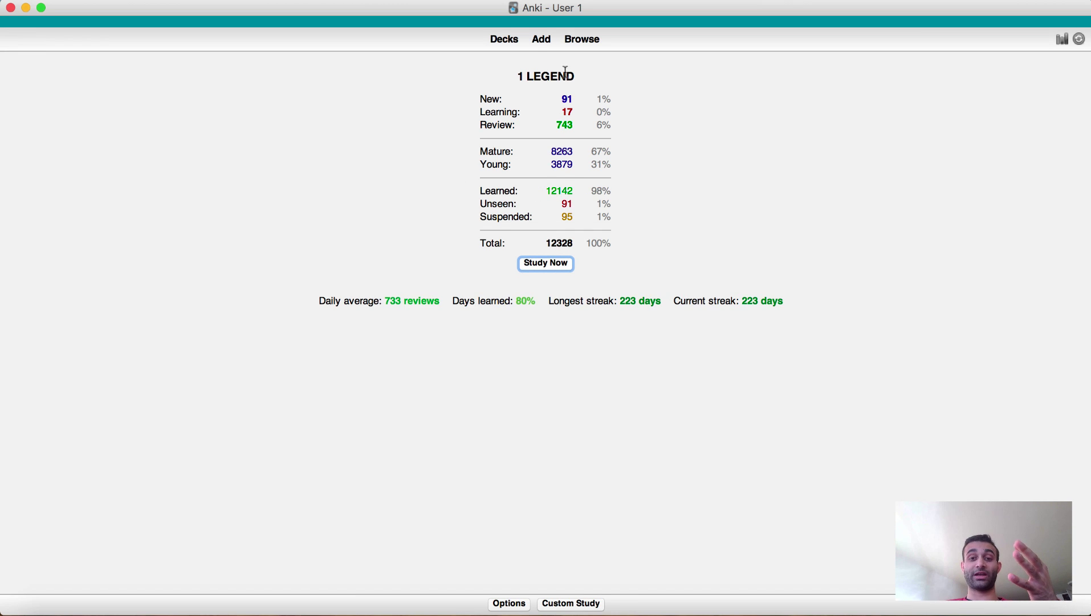
click(510, 41)
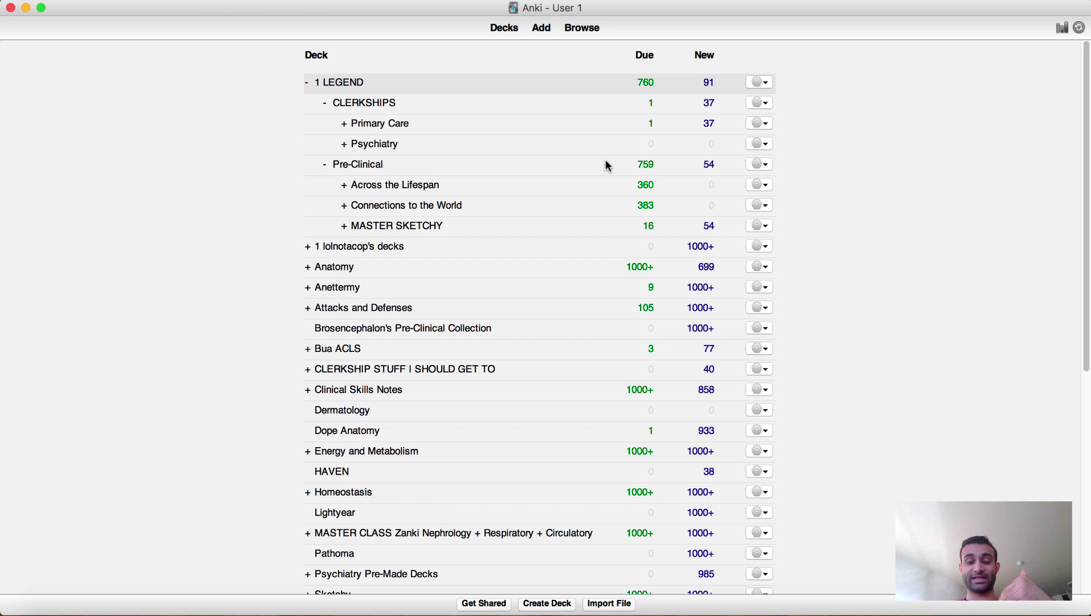
scroll(606, 162, down, 10)
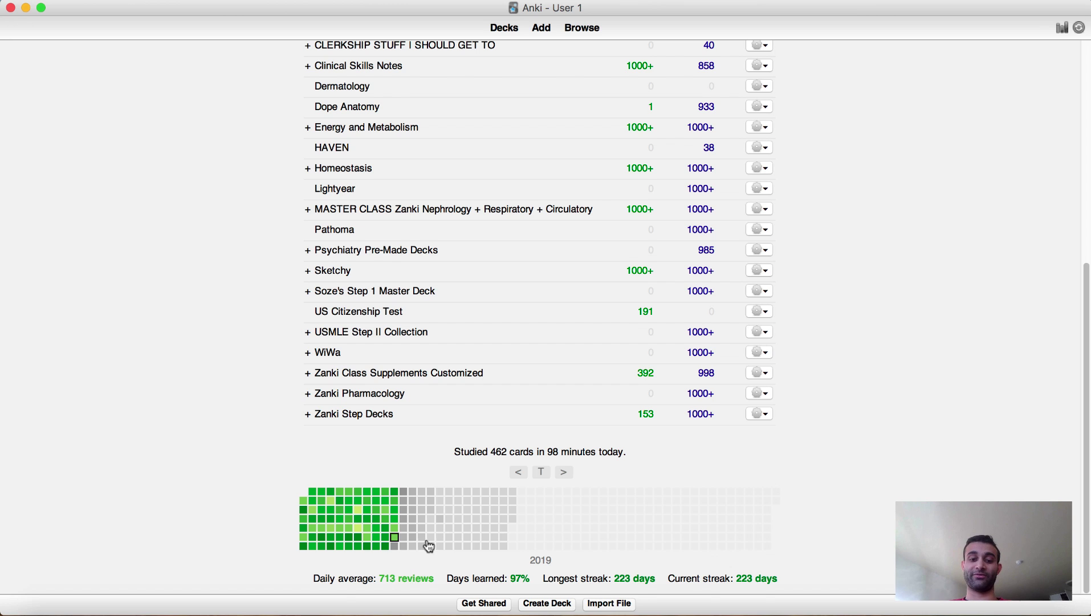
scroll(502, 188, up, 10)
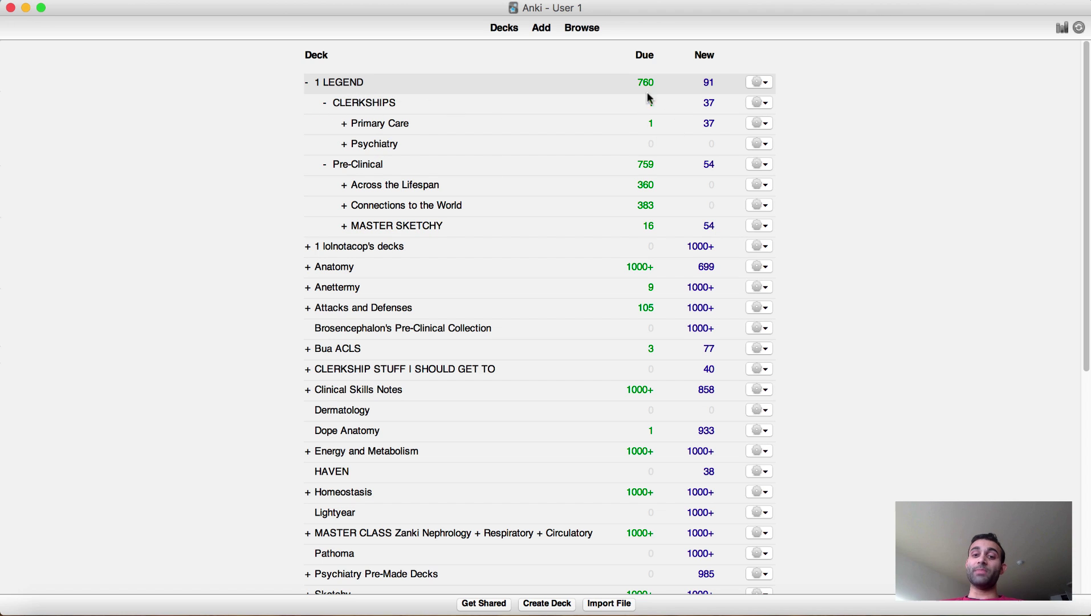
Step: Make CLERKSHIPS the current deck, then view and close Anki's Preferences
click(652, 108)
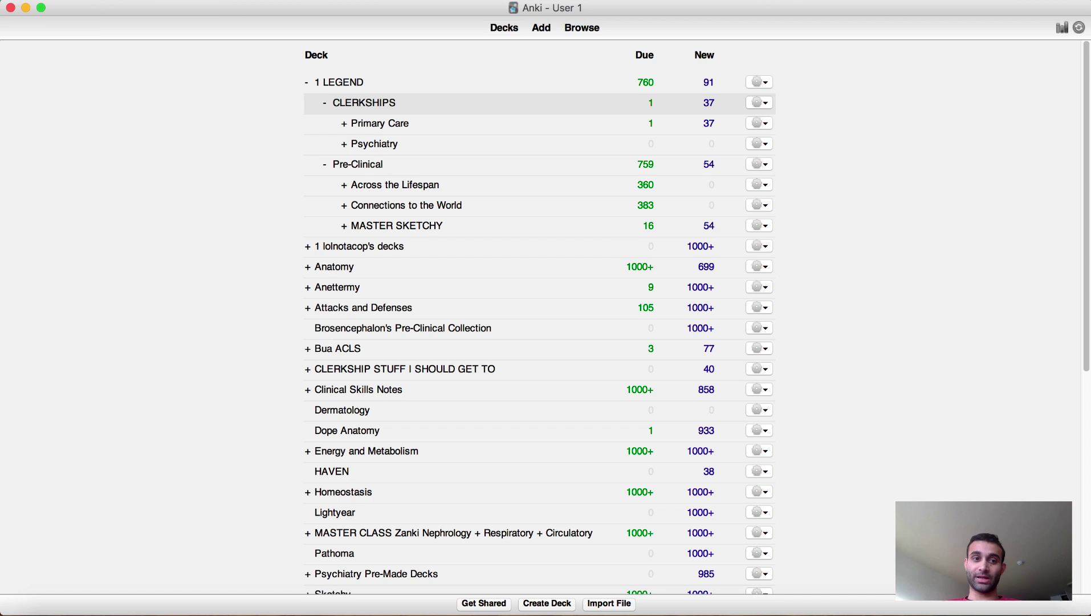
click(80, 0)
mouse_move(48, 0)
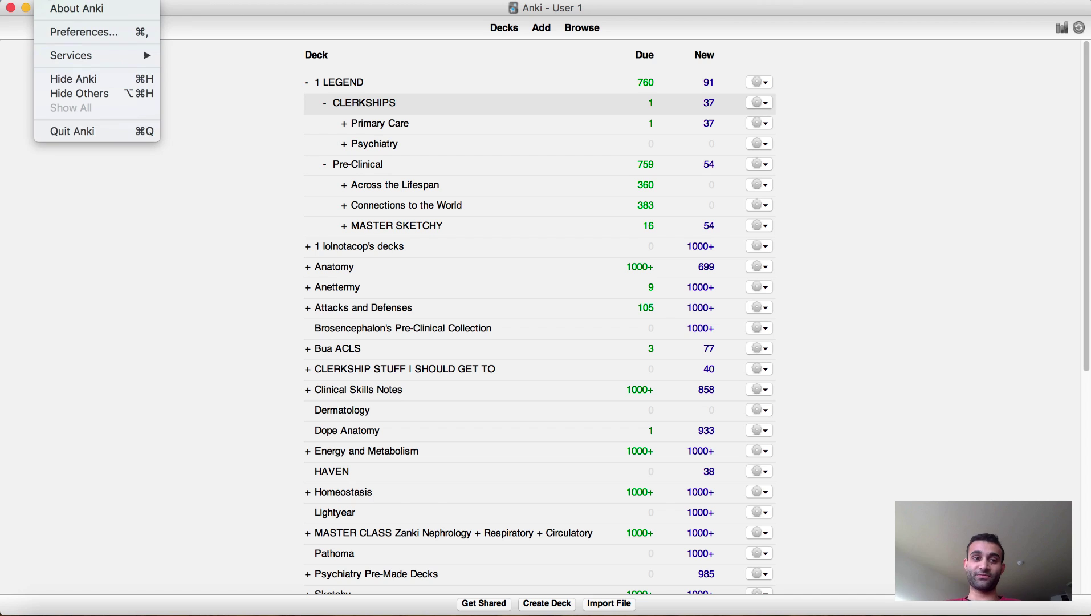
click(57, 32)
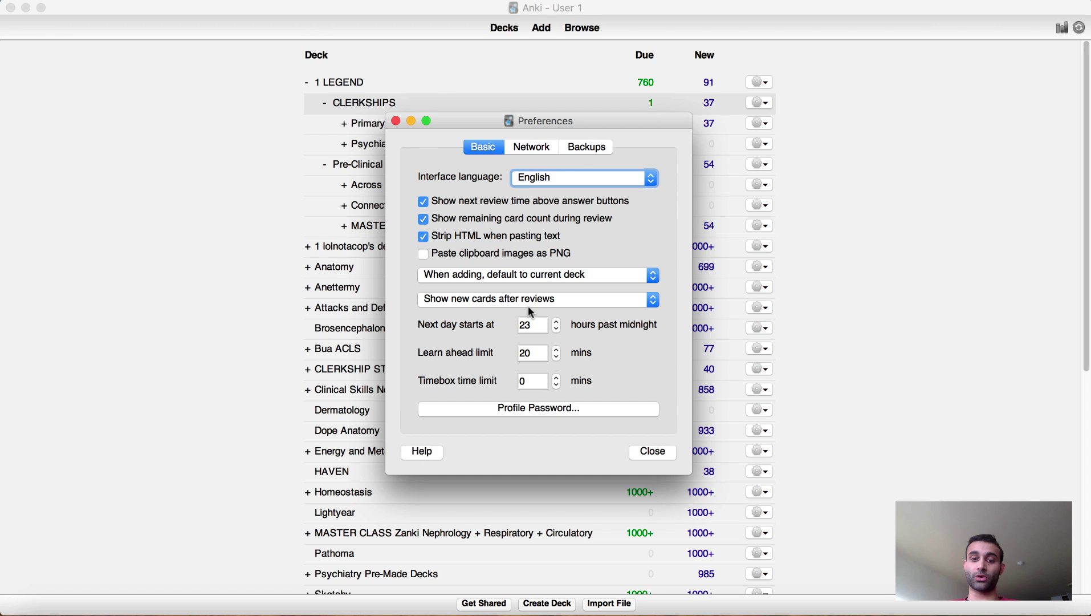
click(644, 455)
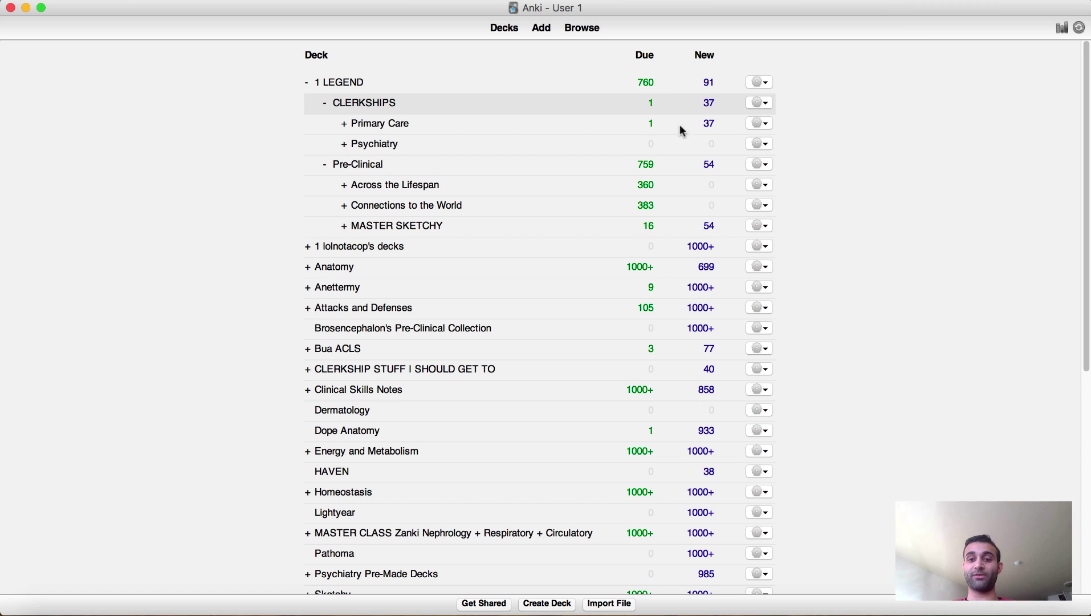
Step: Study MASTER SKETCHY, highlight the Actinic Keratosis histology findings, and rate the card Good
click(414, 228)
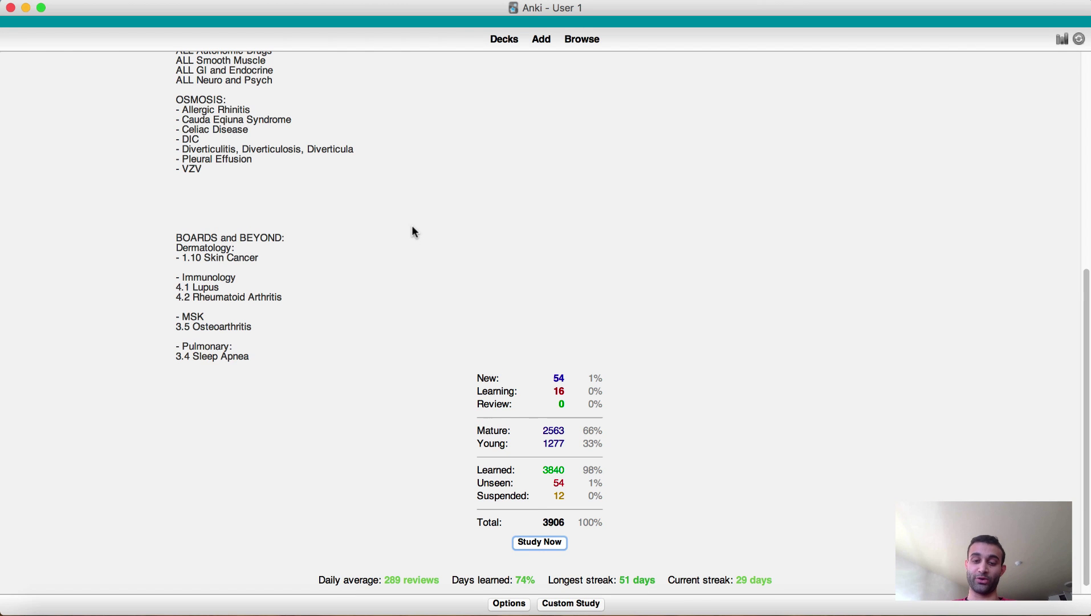
key(s)
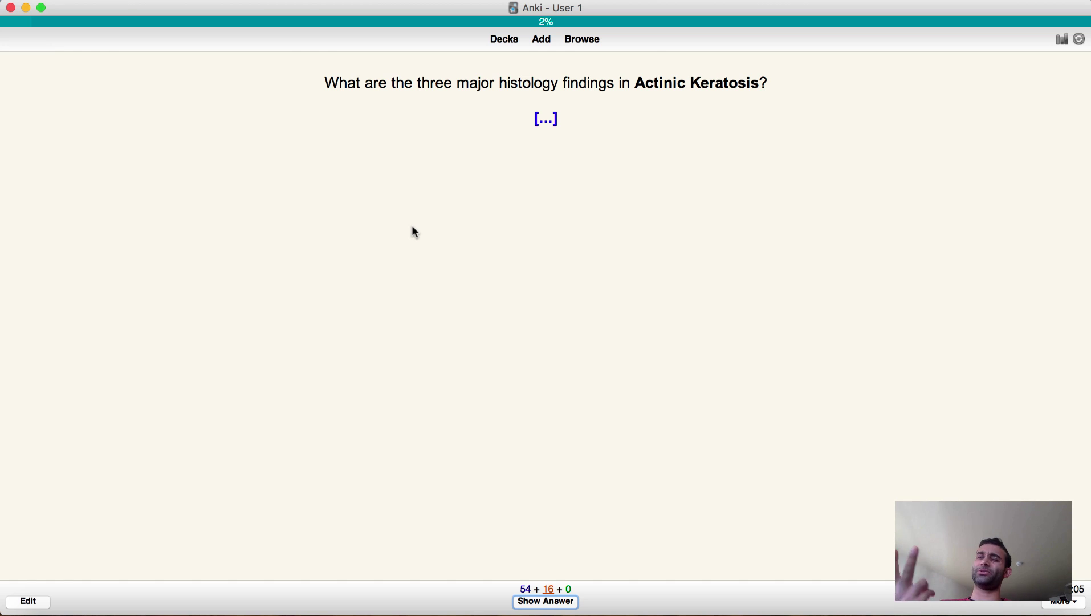
key(space)
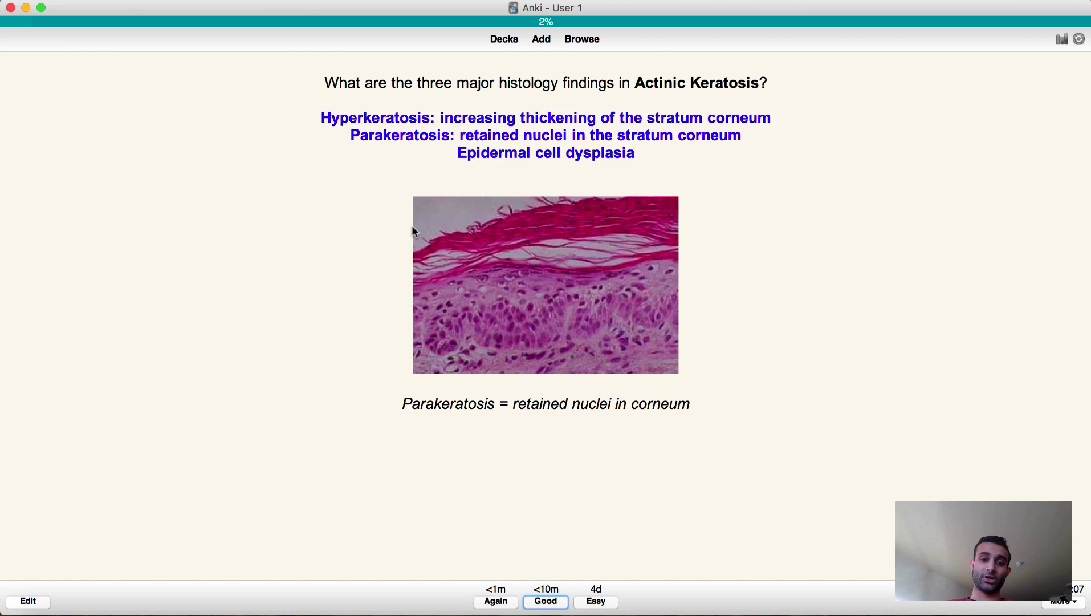
drag(322, 117, 648, 164)
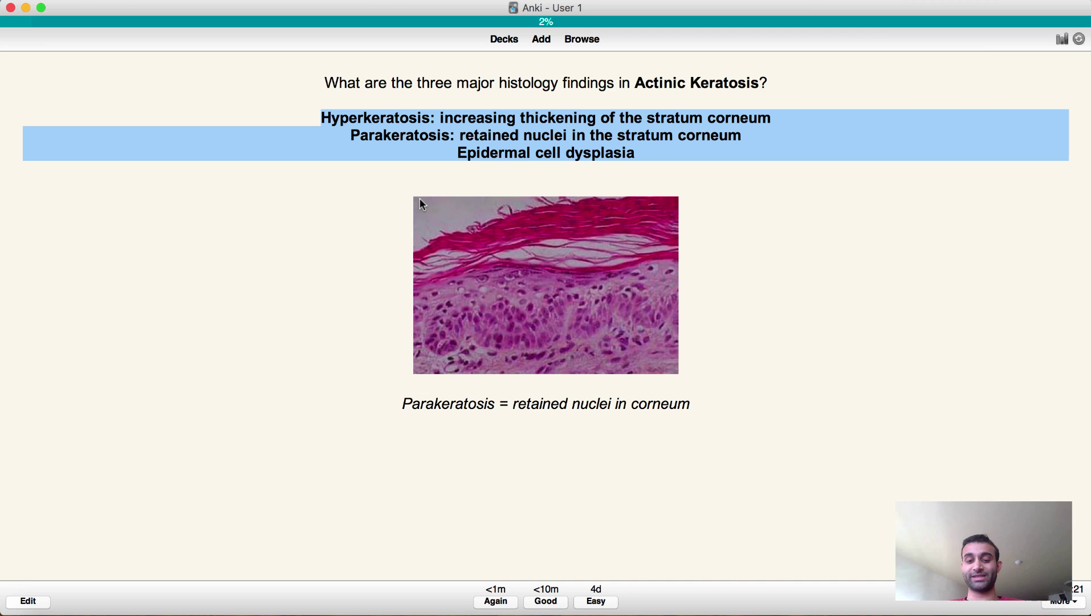
key(space)
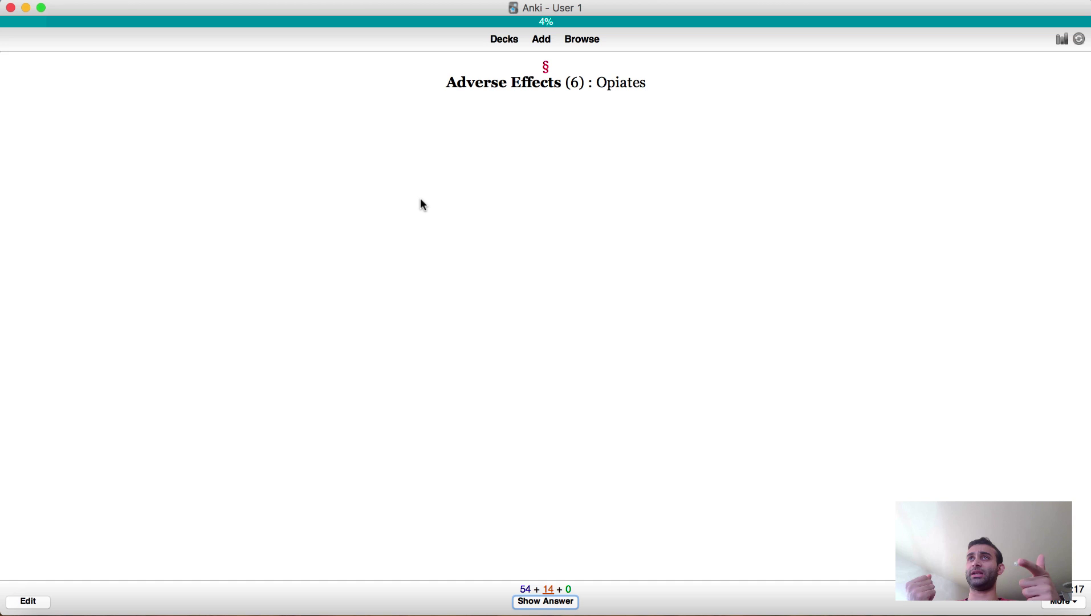
Step: Rate the opiates adverse-effects card Good and reveal the alcohol binding-site answer
key(space)
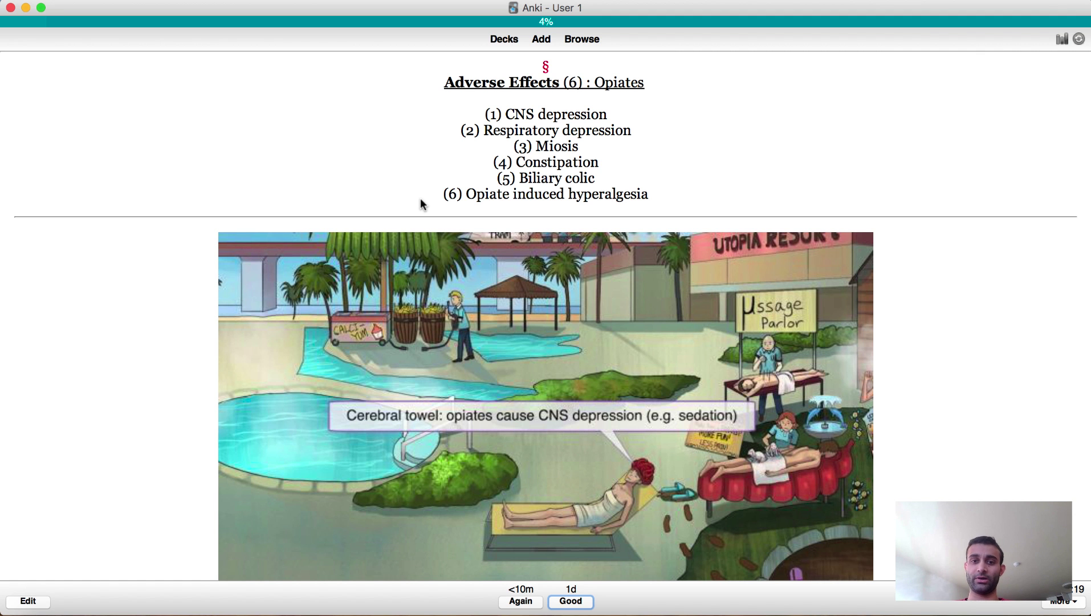
key(space)
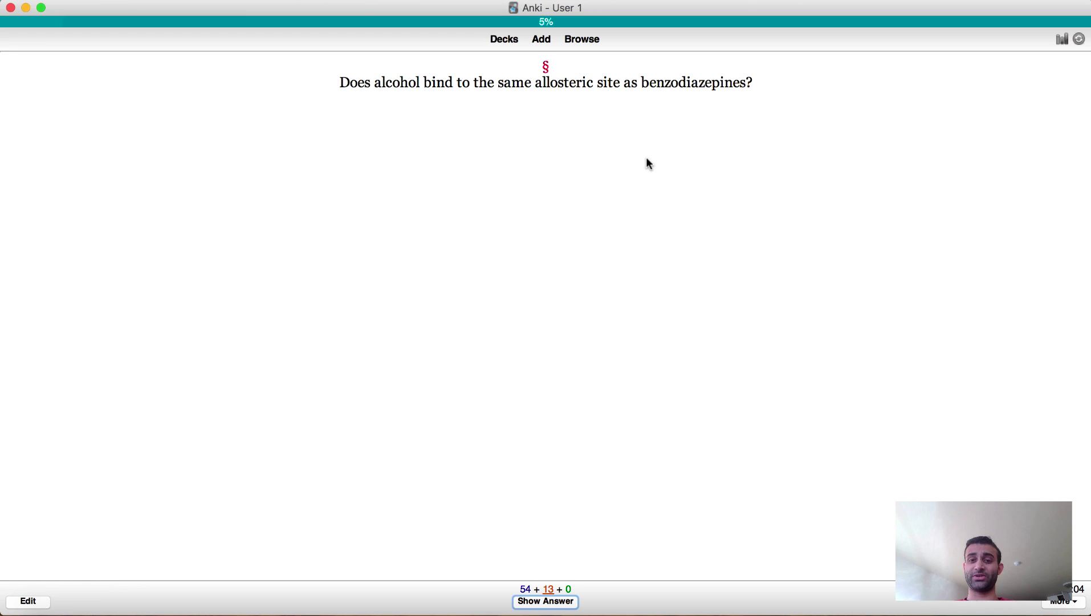
key(space)
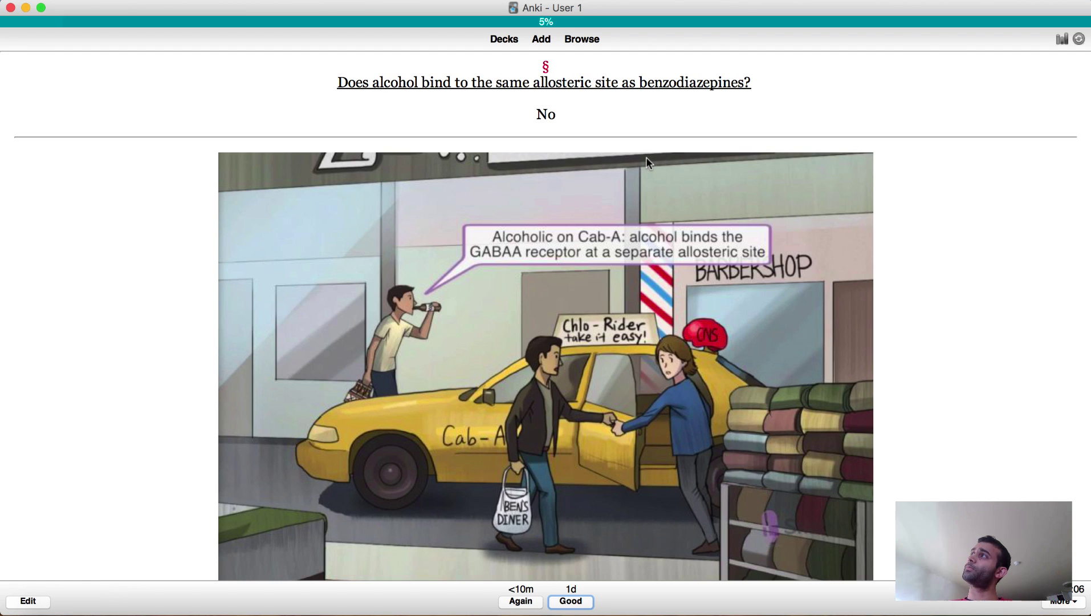
scroll(646, 157, down, 3)
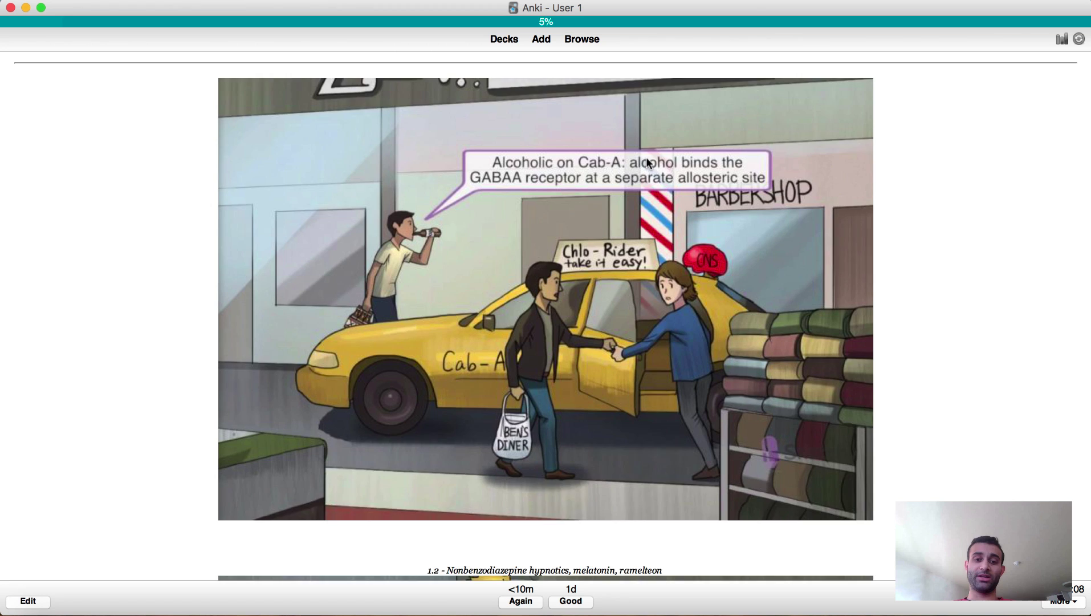
scroll(646, 157, up, 3)
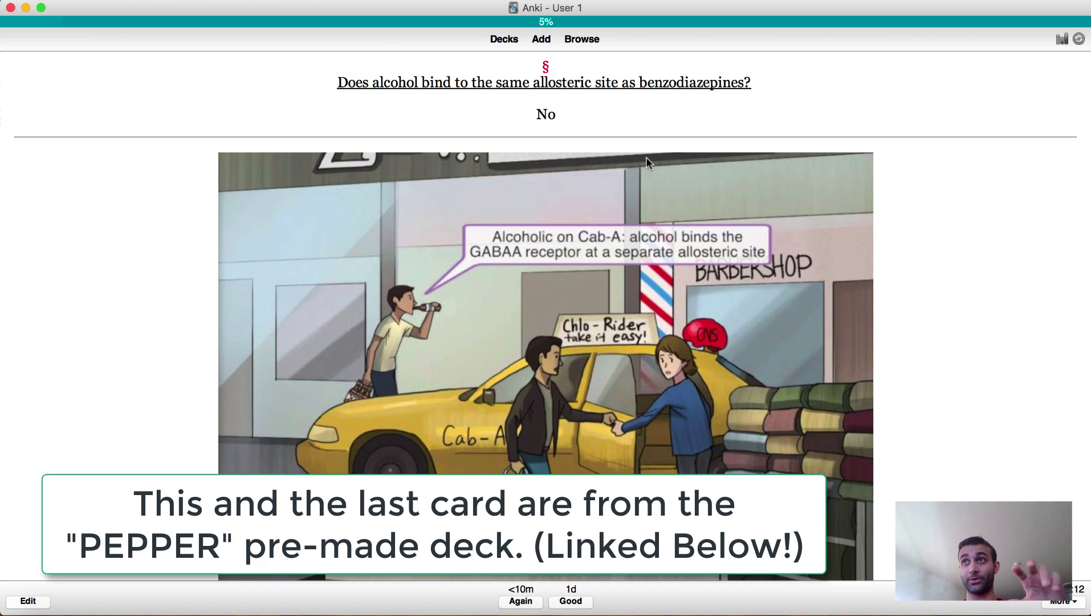
scroll(646, 157, down, 3)
scroll(646, 158, up, 1)
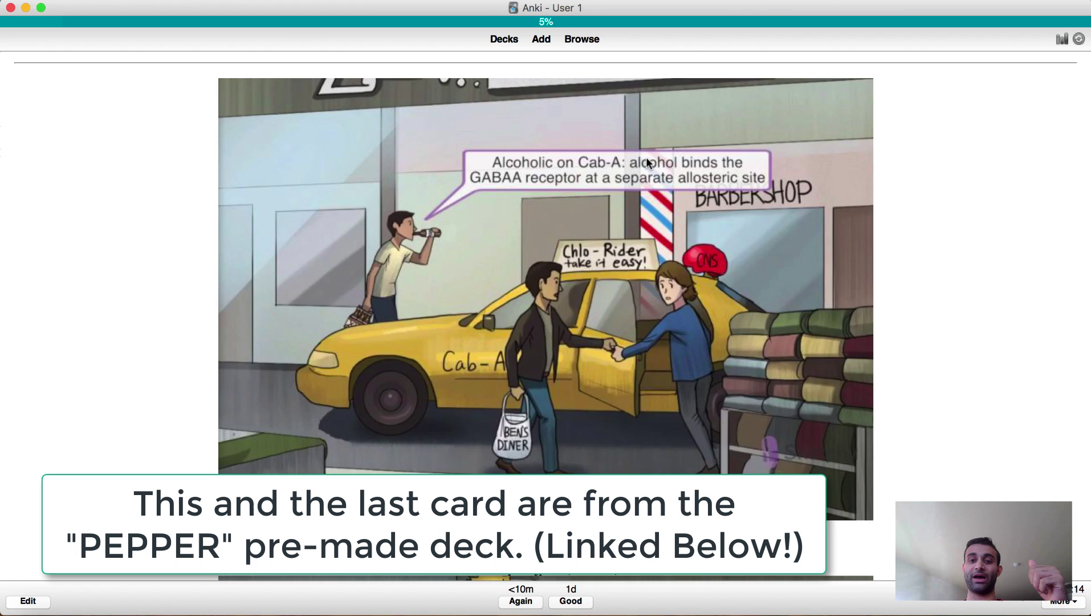
Step: Read the expanded nonbenzodiazepine hypnotics notes and rate the alcohol card Good
scroll(646, 162, up, 2)
scroll(646, 161, down, 10)
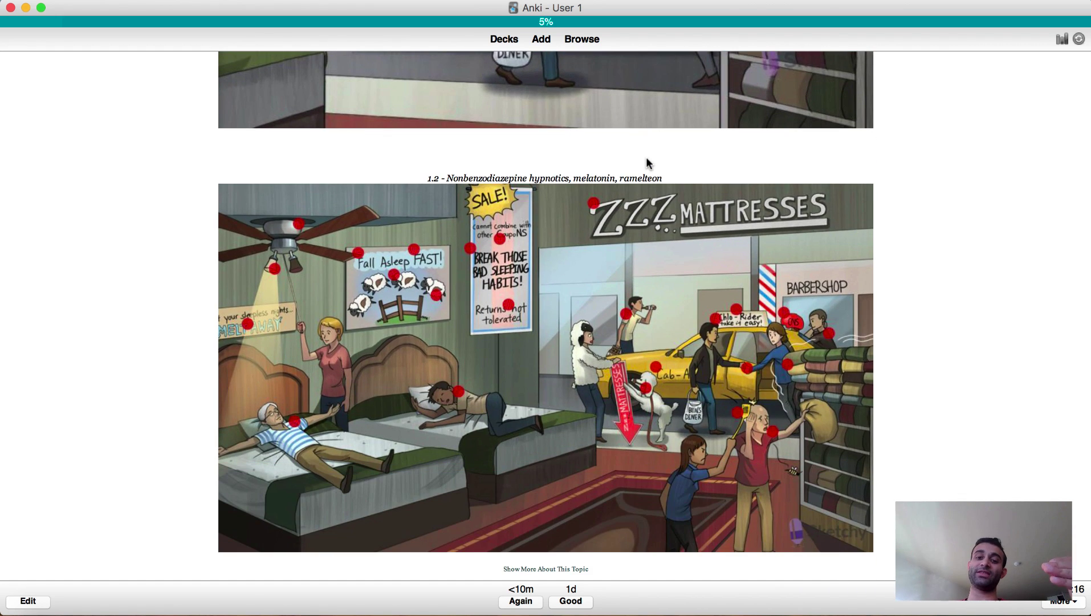
scroll(645, 158, up, 10)
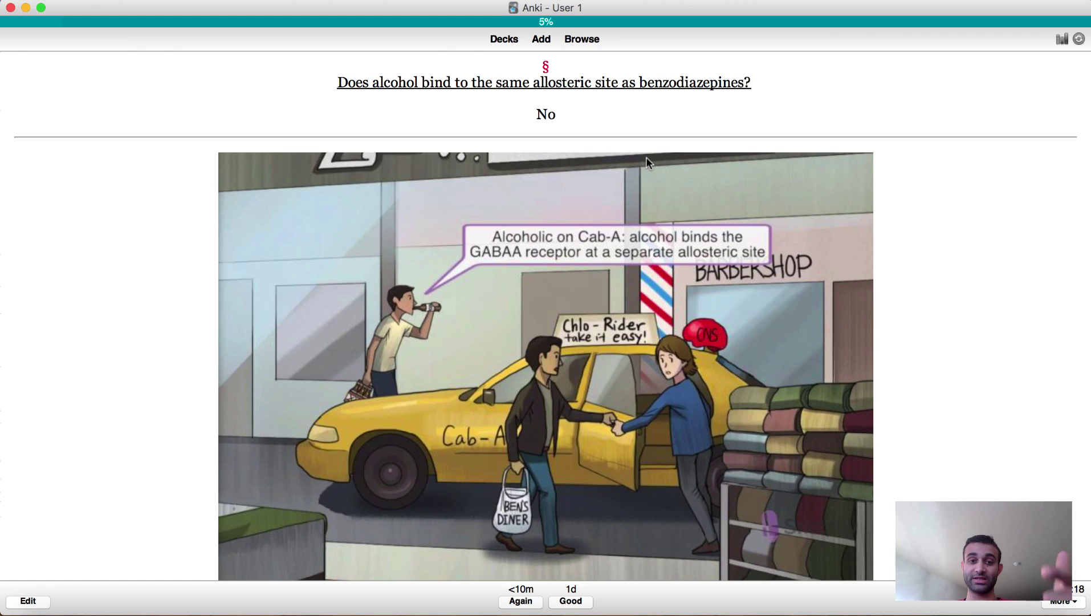
scroll(645, 157, down, 10)
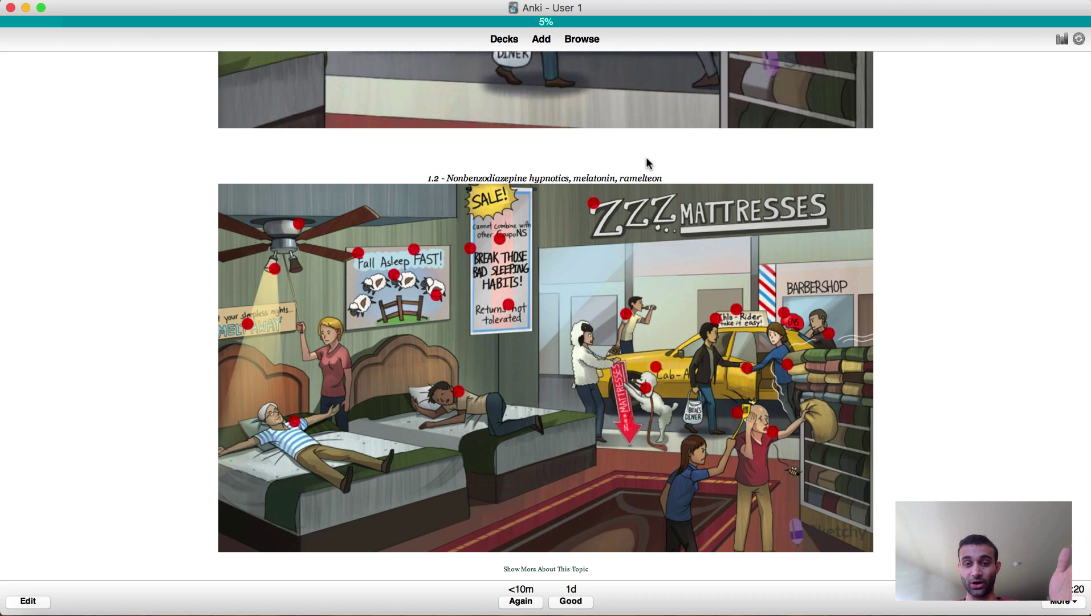
click(571, 569)
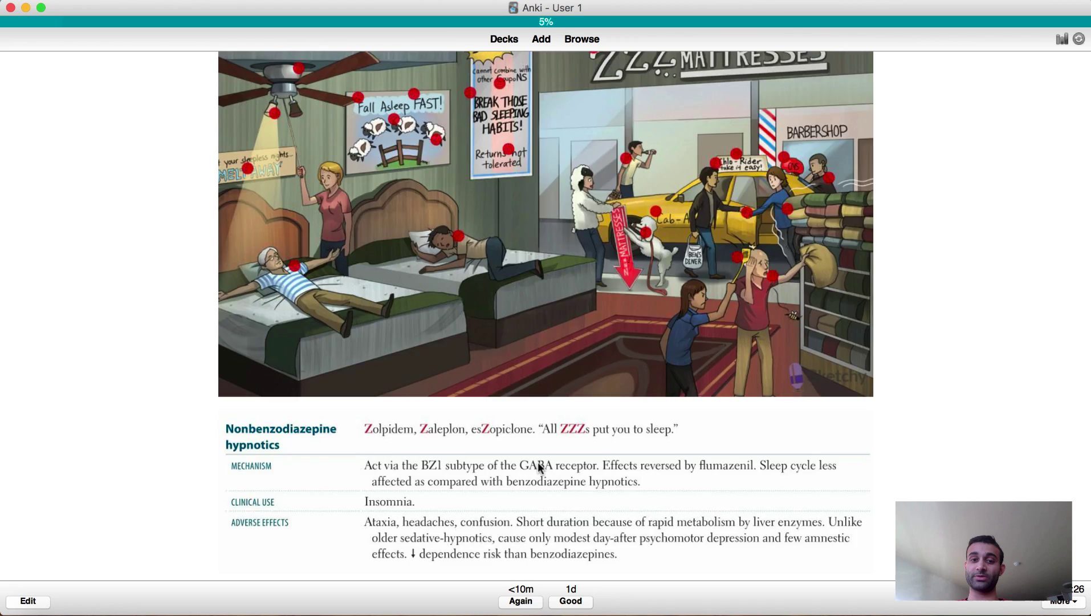
scroll(538, 464, up, 15)
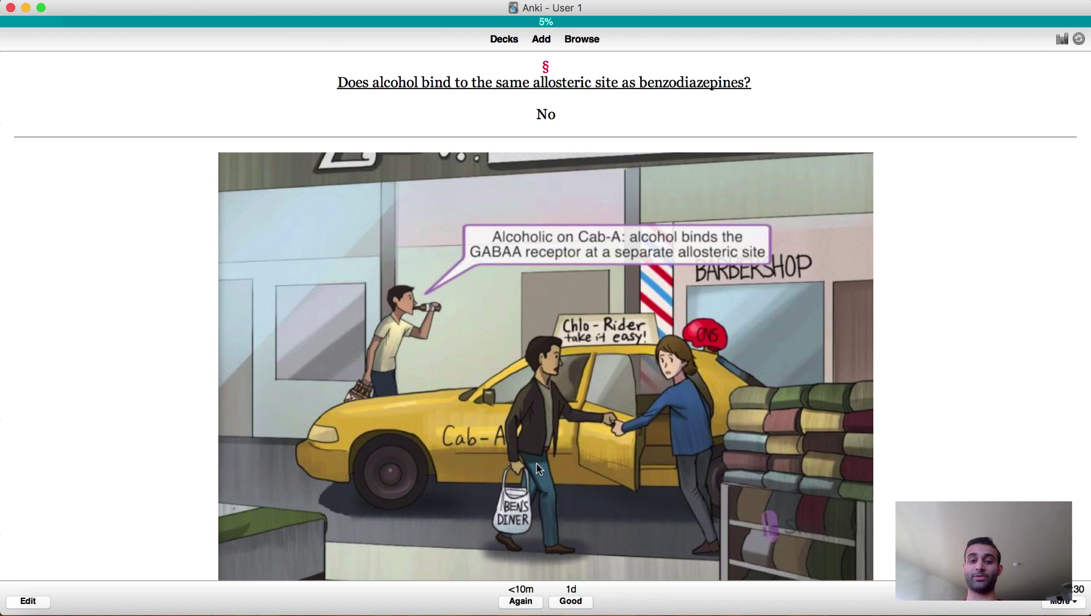
scroll(538, 468, down, 15)
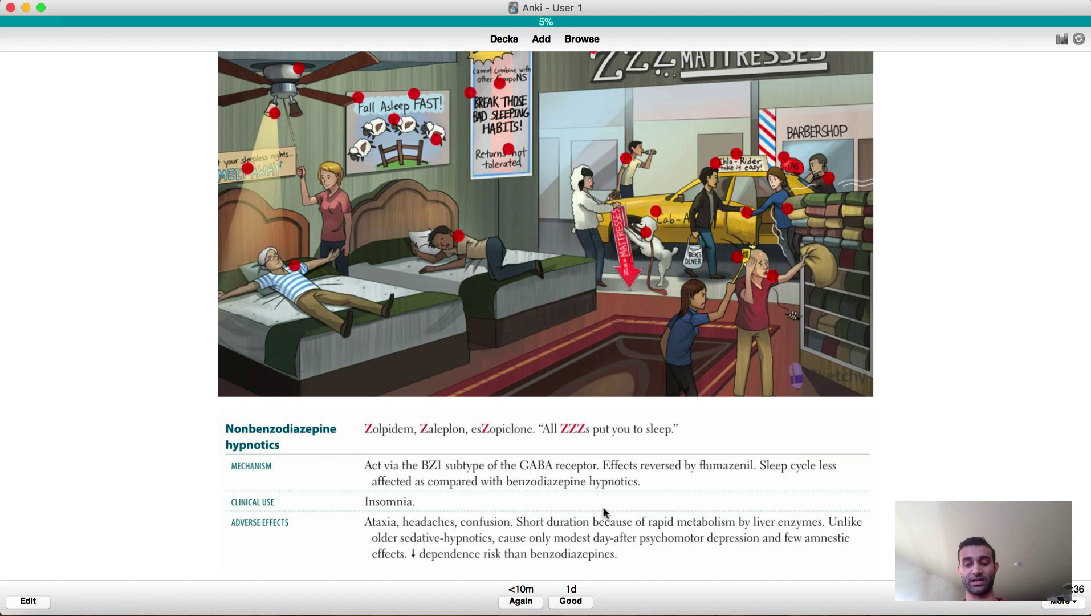
key(space)
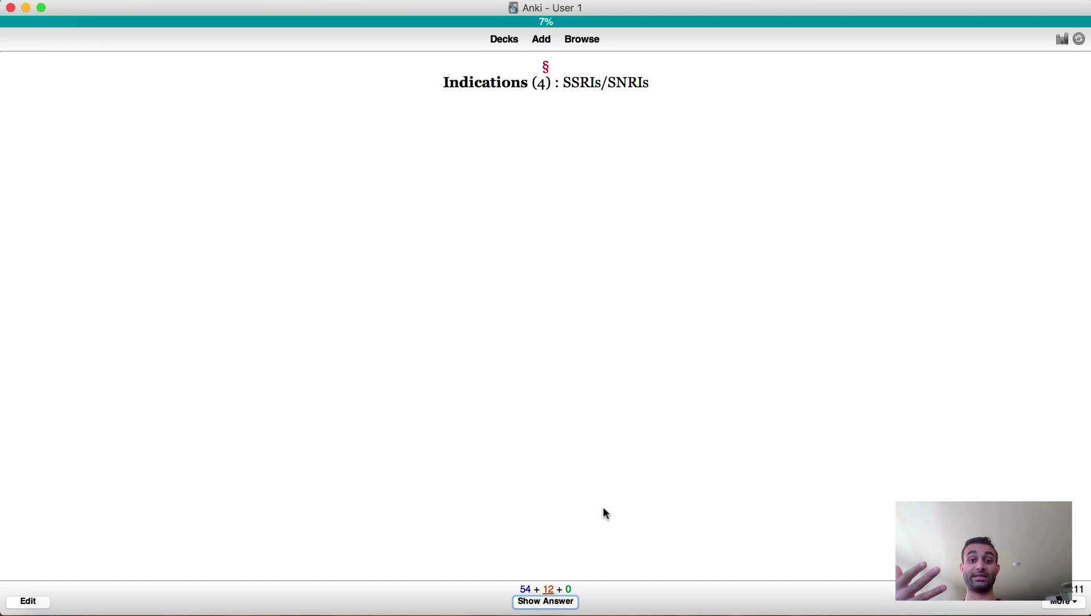
Step: Reveal the SSRIs/SNRIs indications answer, expand its extra details, and rate it Good
key(space)
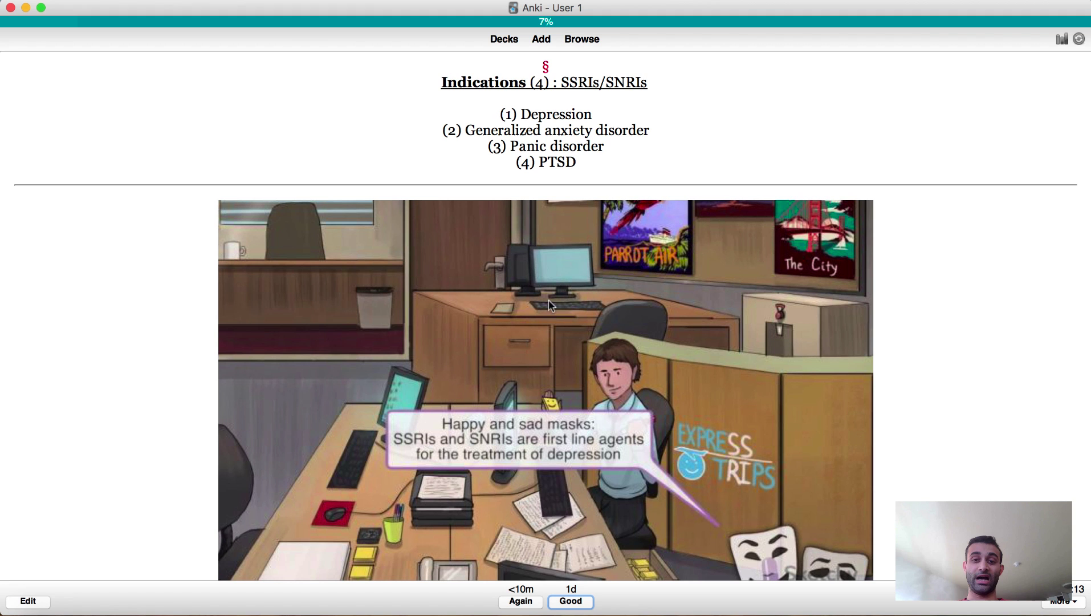
scroll(592, 181, down, 10)
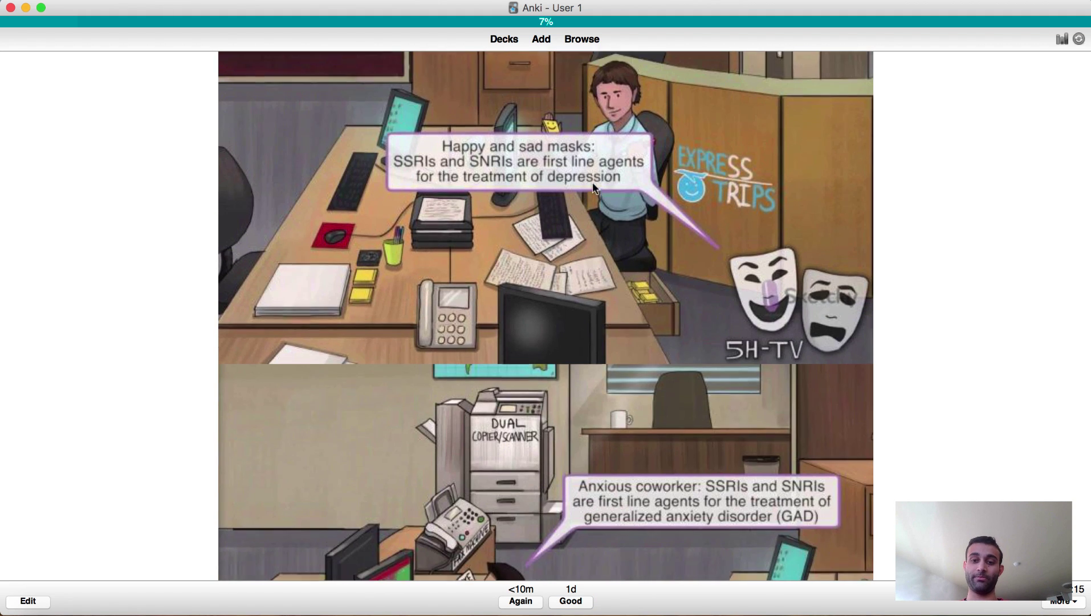
scroll(769, 226, down, 6)
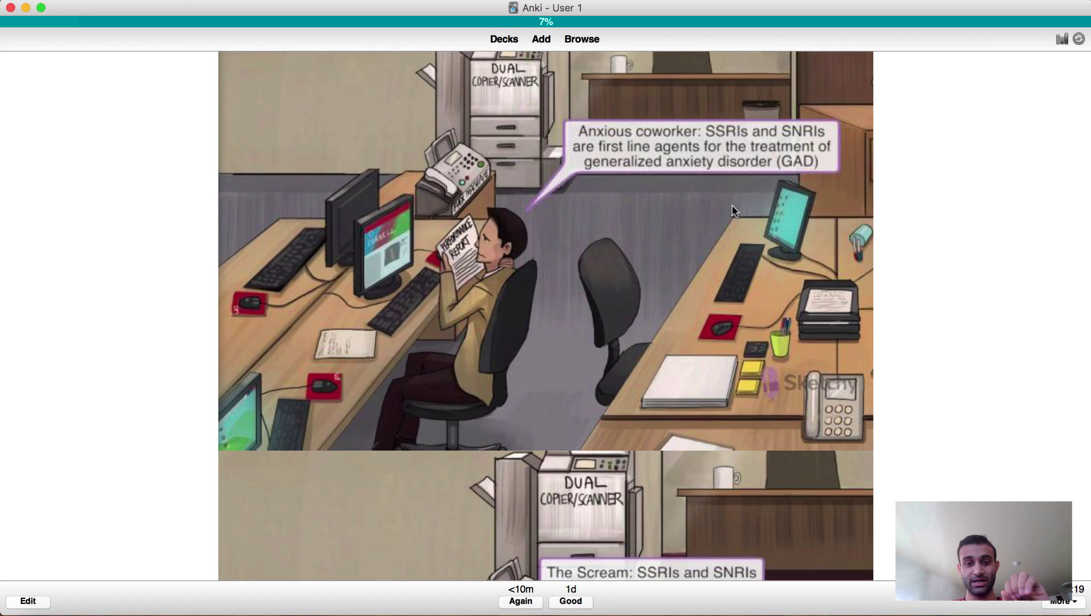
scroll(734, 211, down, 1)
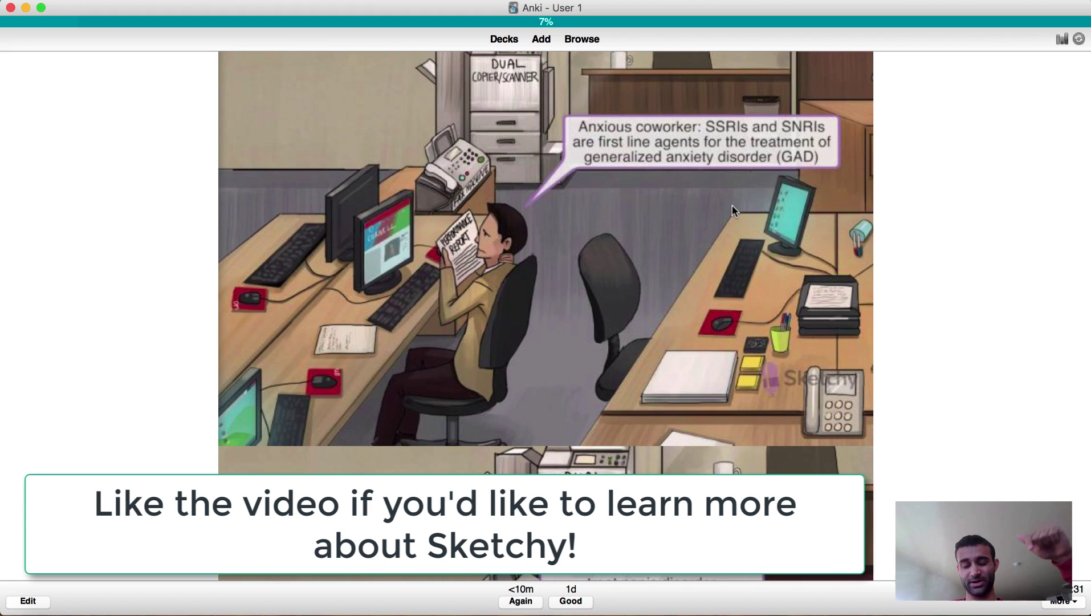
scroll(732, 205, down, 10)
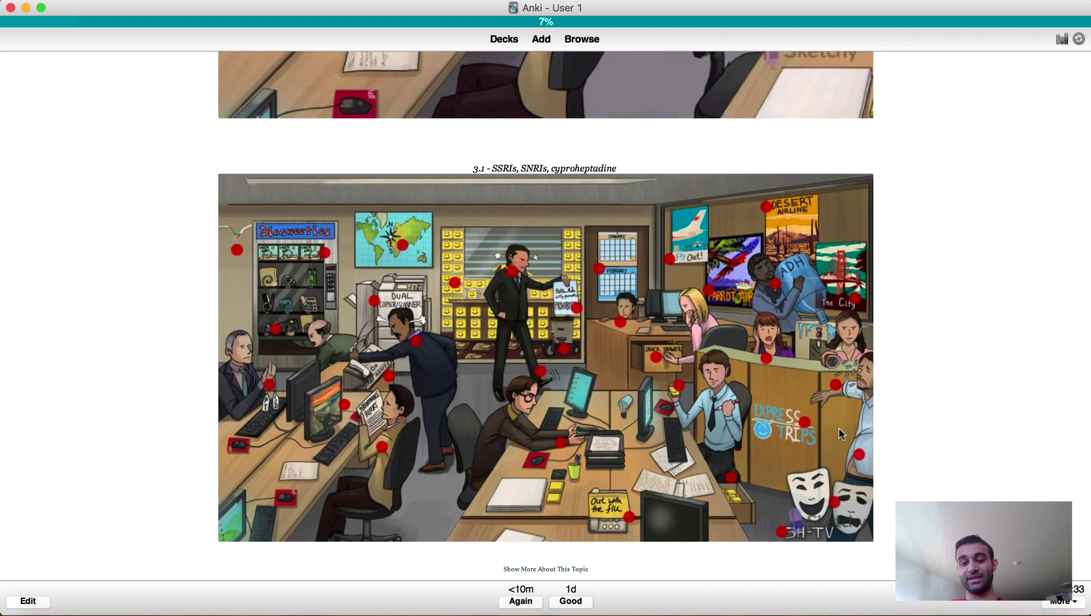
click(547, 569)
scroll(547, 573, down, 15)
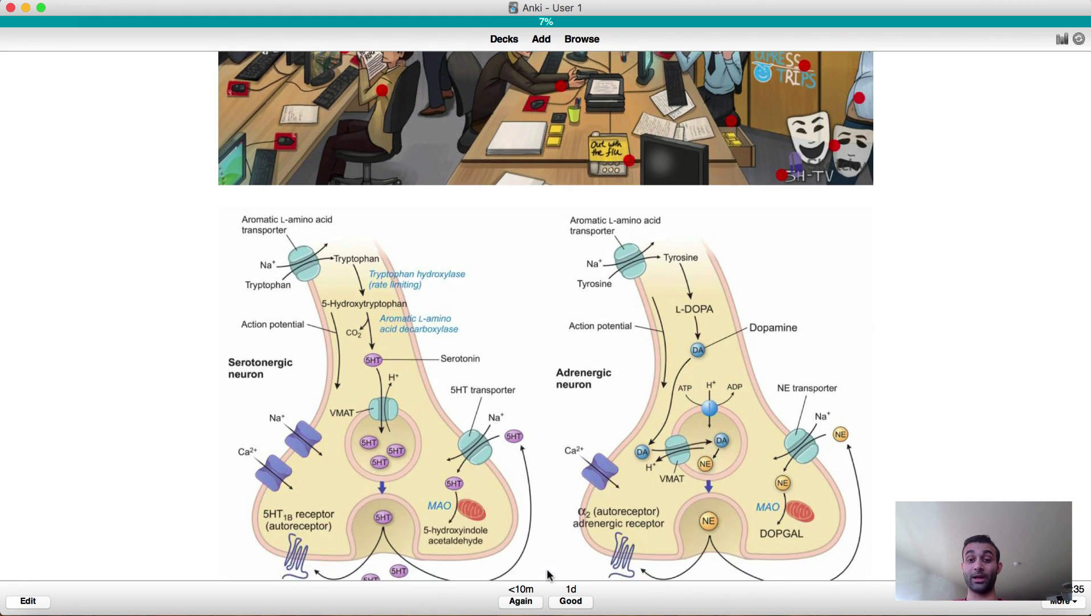
scroll(547, 577, down, 3)
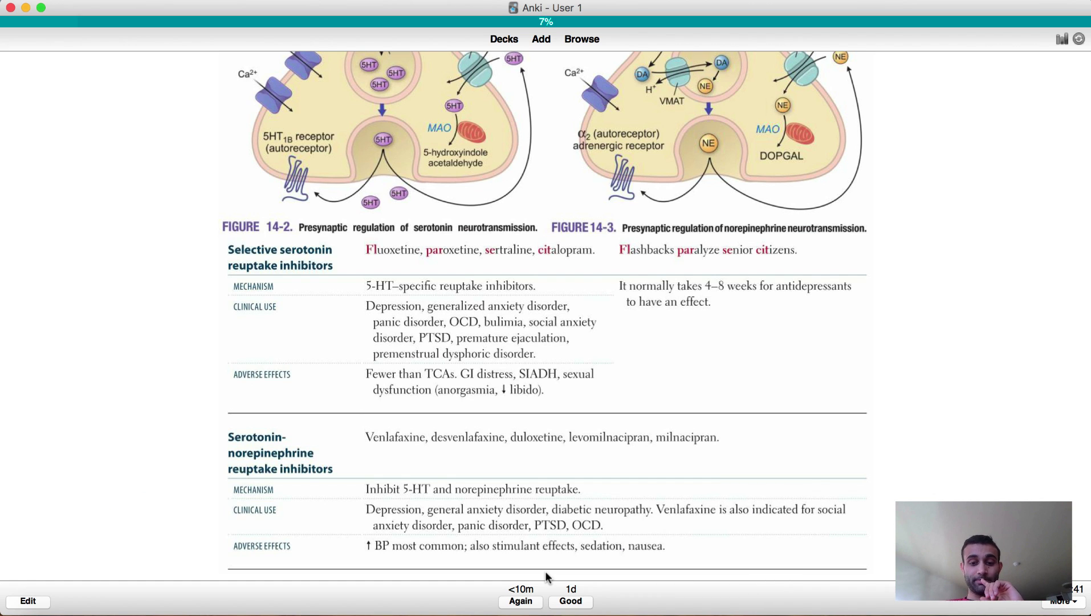
key(space)
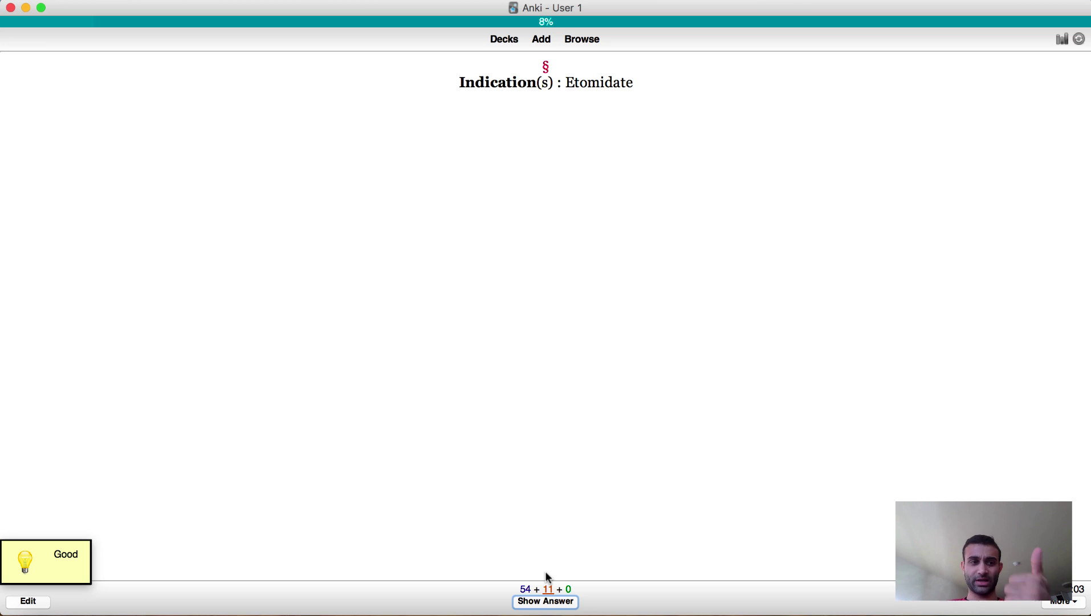
Step: Show that etomidate is used for induction and rate the card Good
key(space)
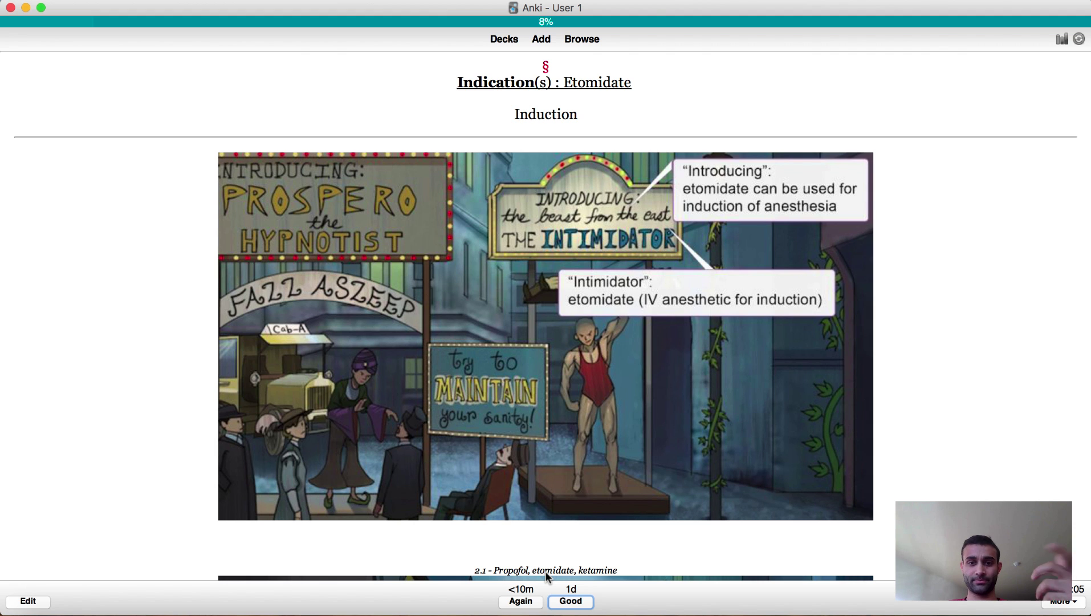
scroll(545, 570, down, 5)
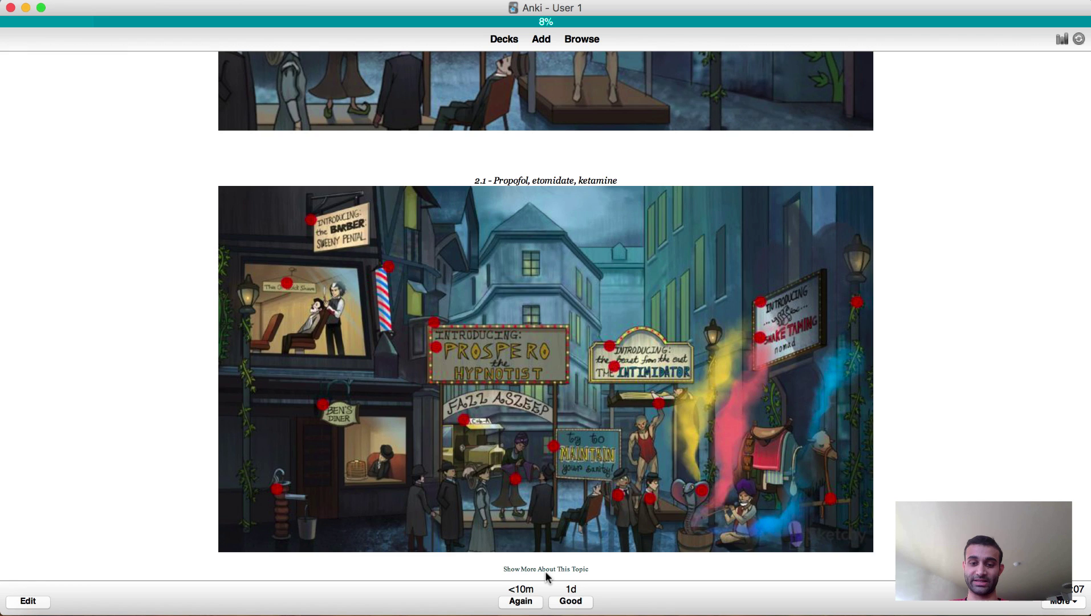
key(space)
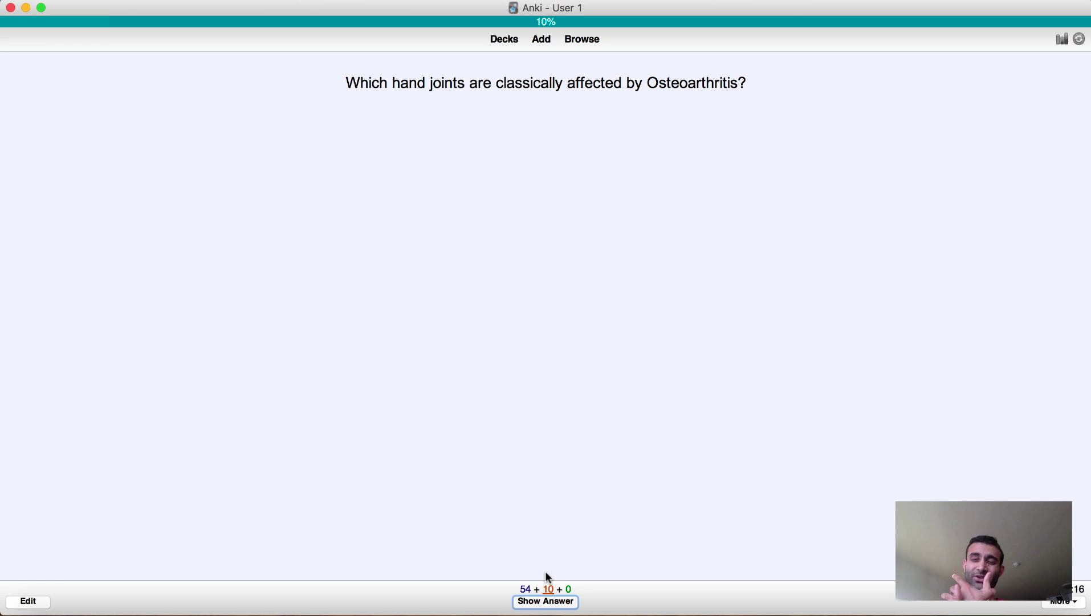
Step: Reveal the osteoarthritis hand-joints answer and highlight the DIP text and END-joints sentence
key(space)
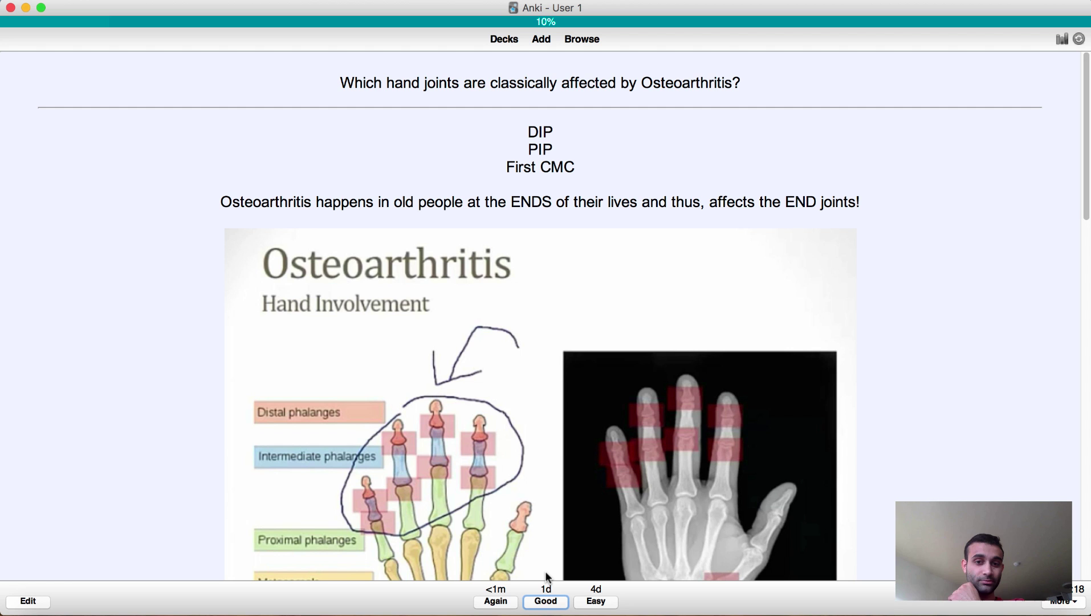
scroll(545, 570, down, 10)
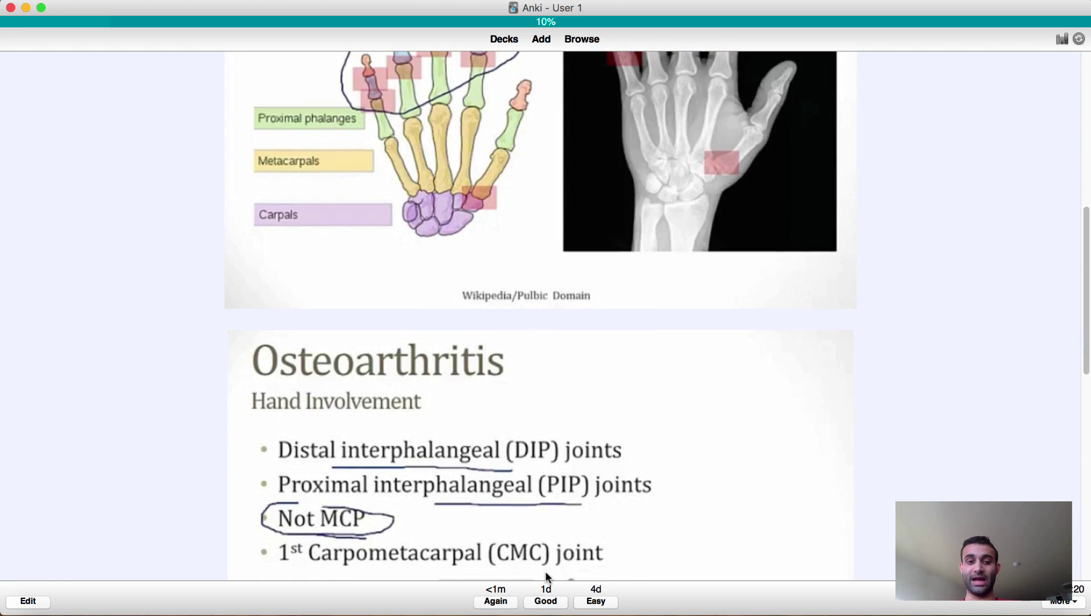
scroll(545, 571, up, 10)
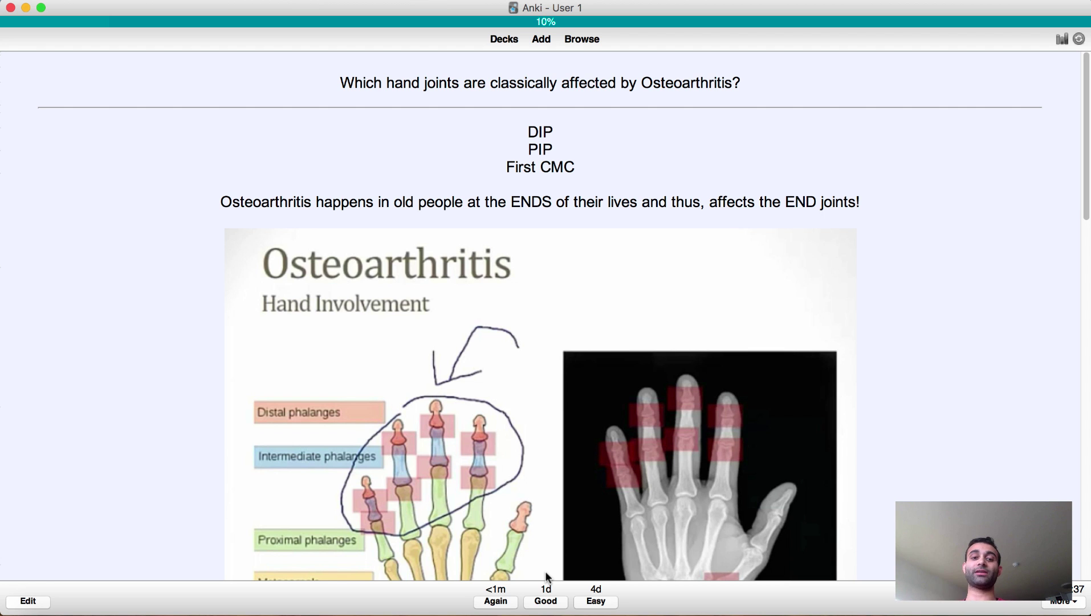
scroll(545, 572, down, 5)
scroll(545, 572, up, 3)
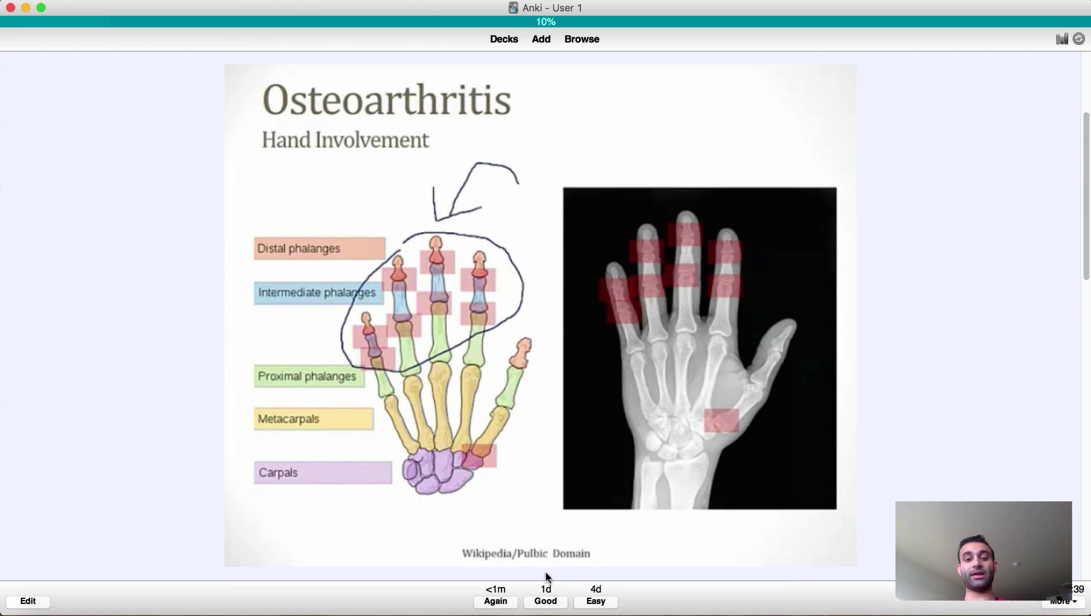
scroll(546, 573, down, 8)
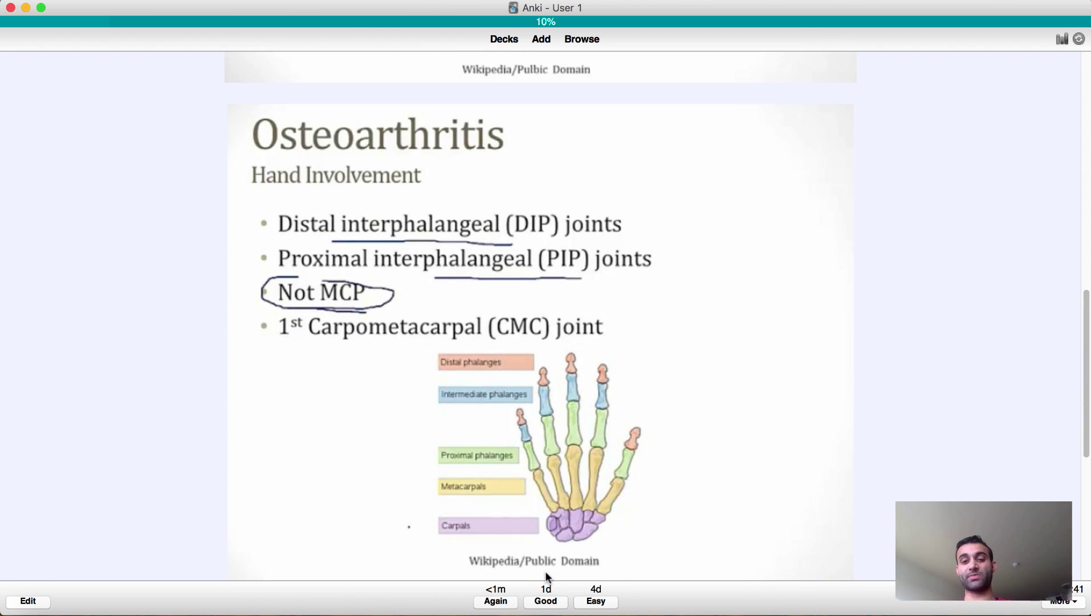
scroll(545, 570, down, 6)
scroll(545, 570, up, 8)
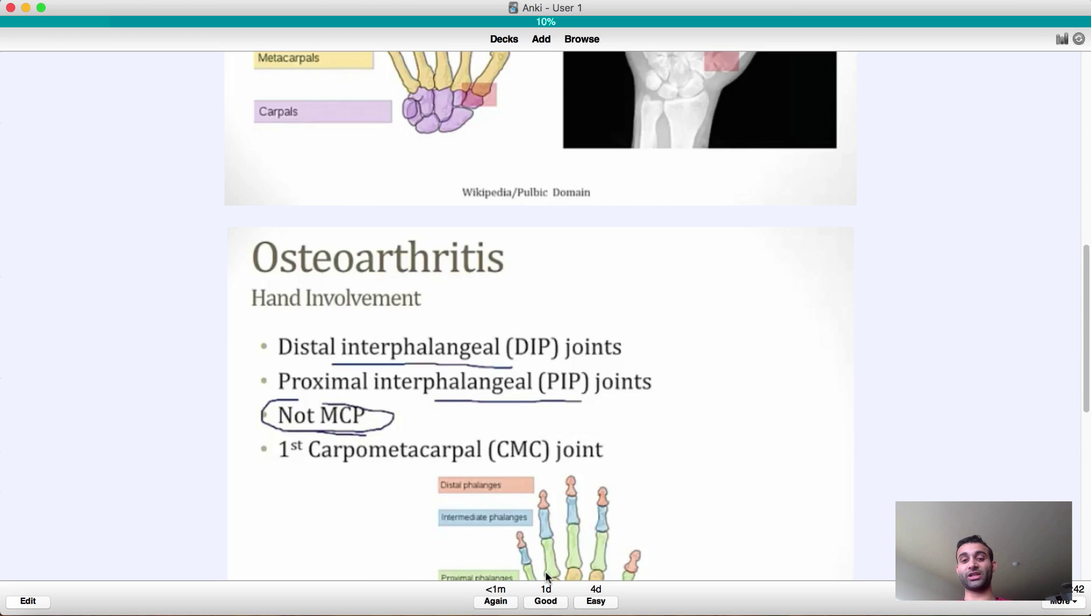
scroll(545, 570, up, 10)
scroll(545, 571, down, 3)
scroll(545, 570, up, 3)
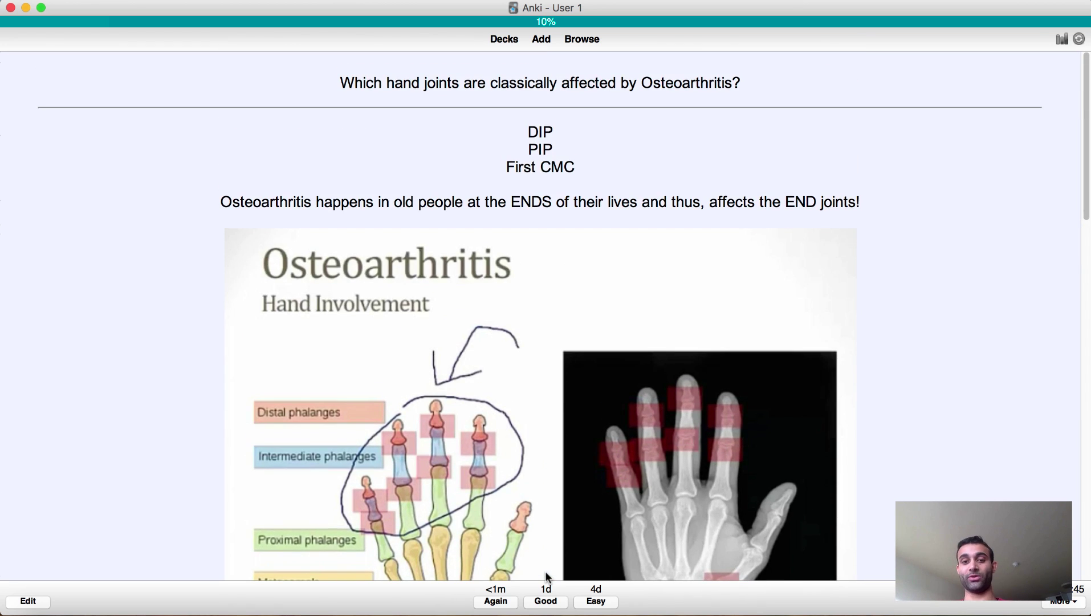
drag(520, 132, 877, 212)
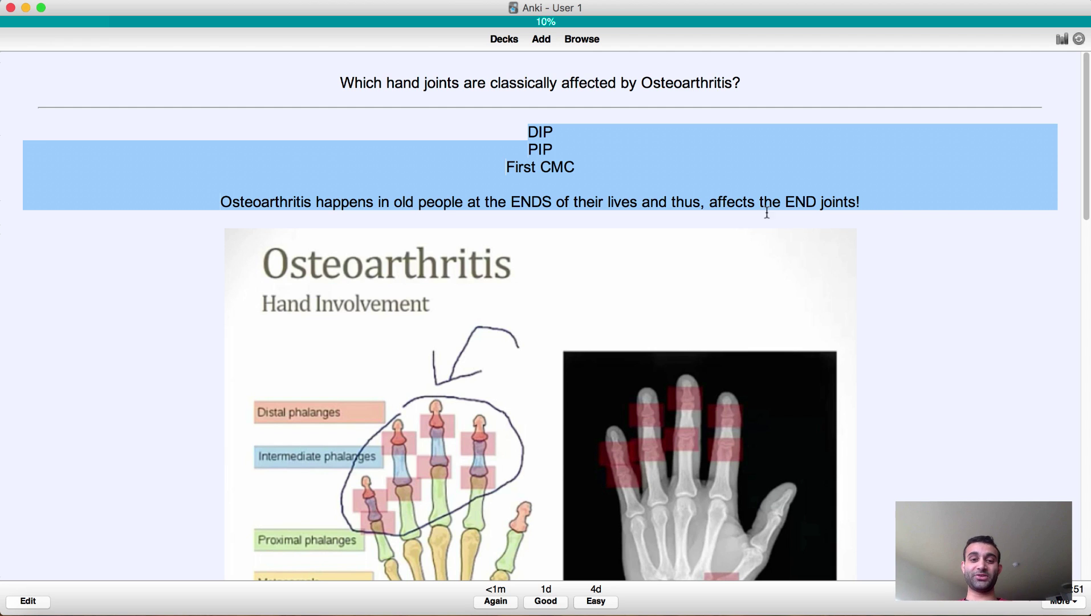
triple_click(452, 204)
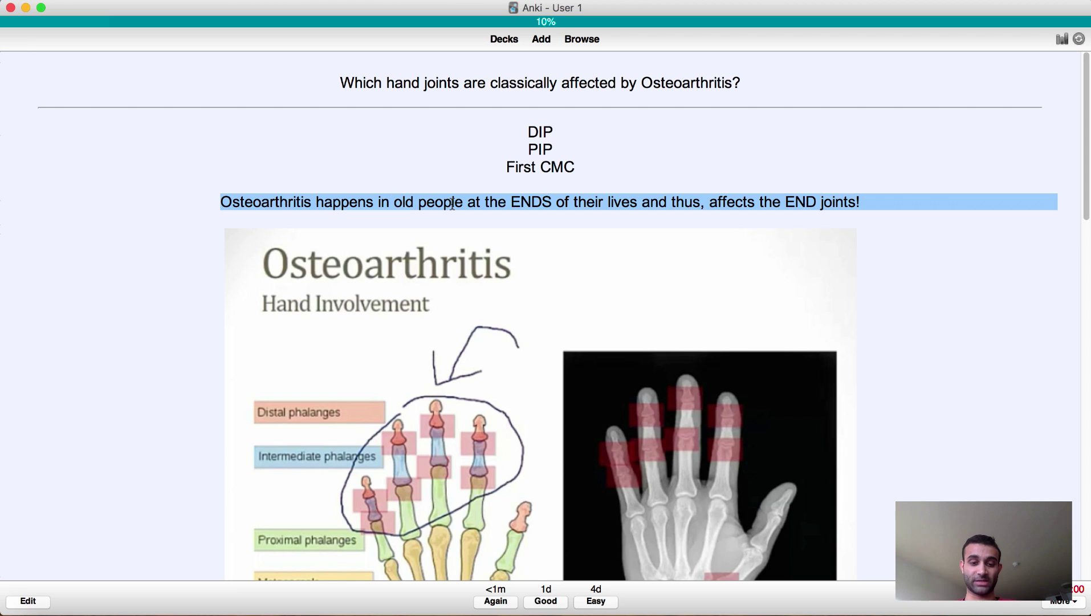
Step: Rate the card Good, undo, re-show the answer, and rate it Good again
key(space)
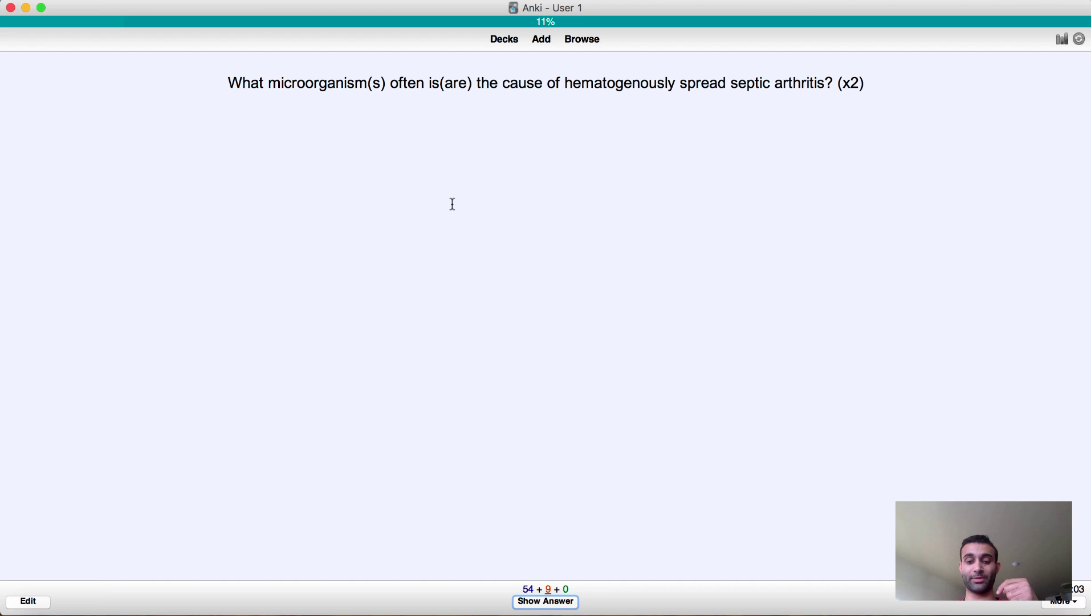
key(space)
key(1)
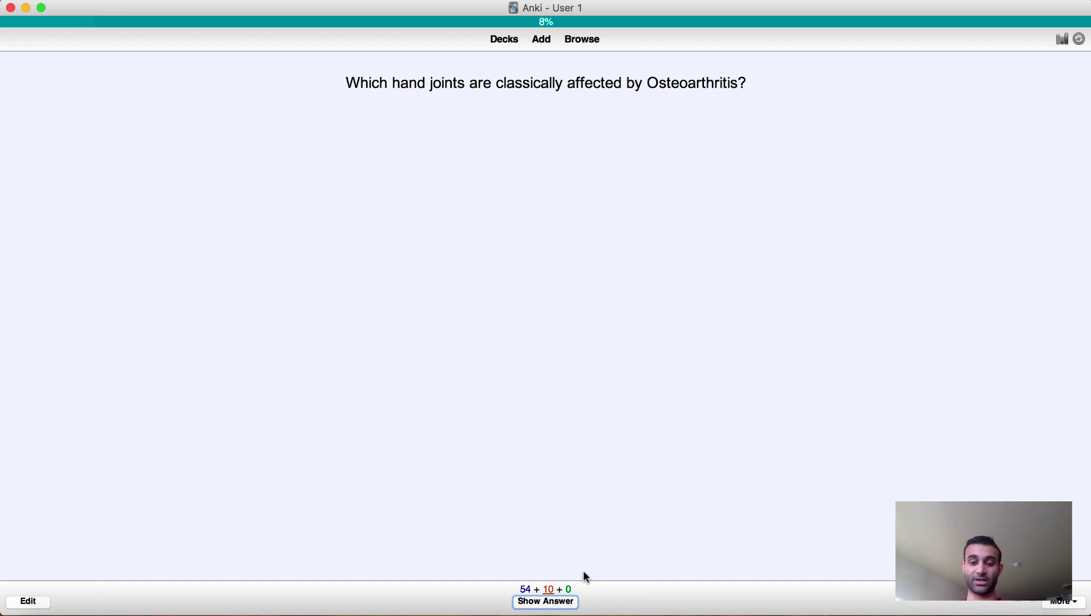
key(space)
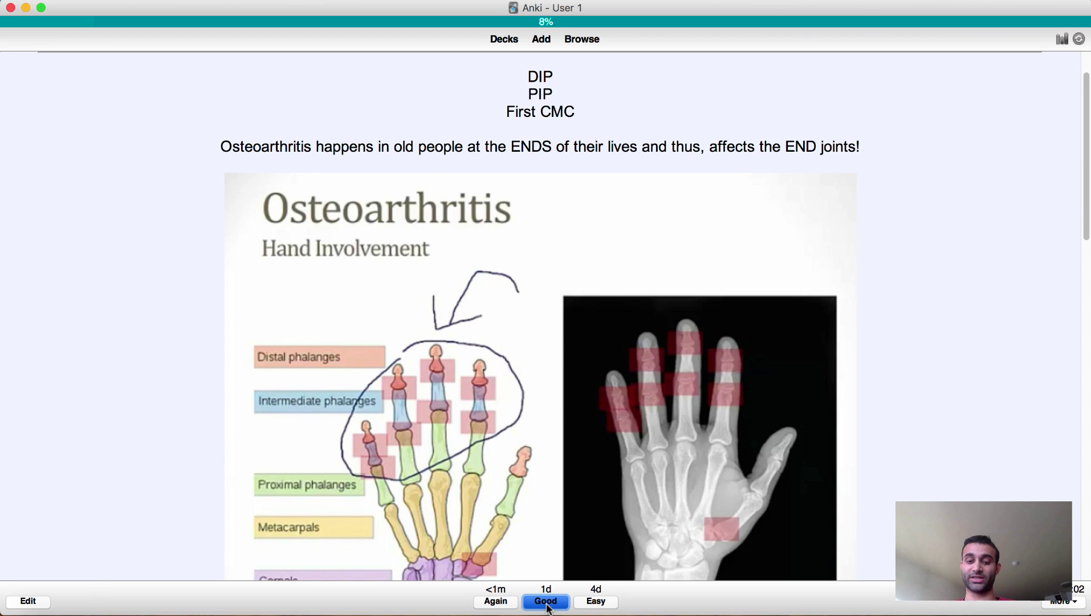
click(546, 602)
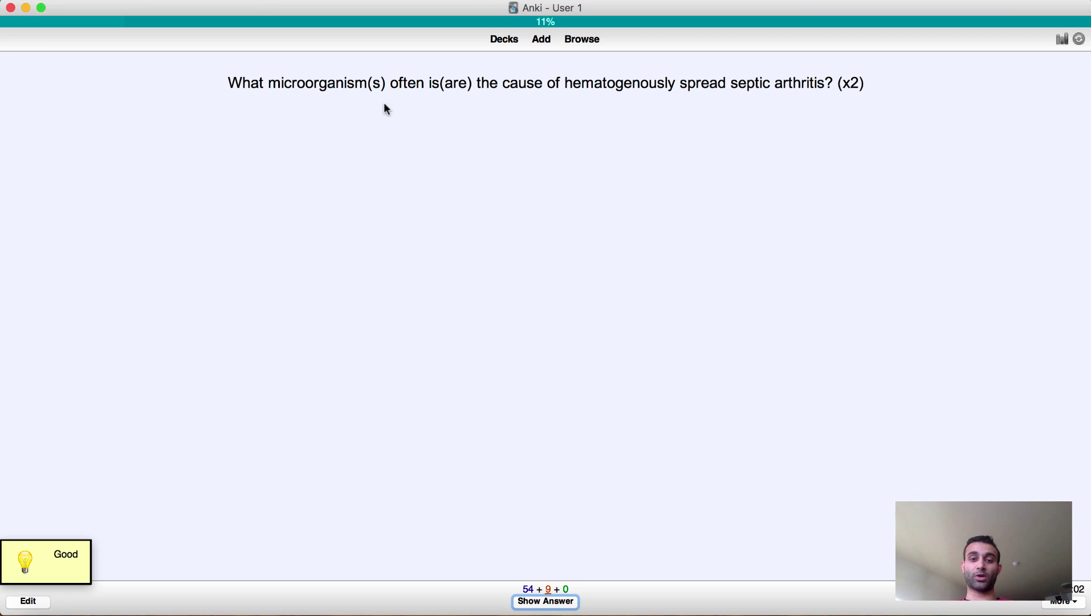
Step: Highlight the (x2) in the septic arthritis question, indicating two organisms are needed
drag(355, 83, 656, 83)
click(671, 82)
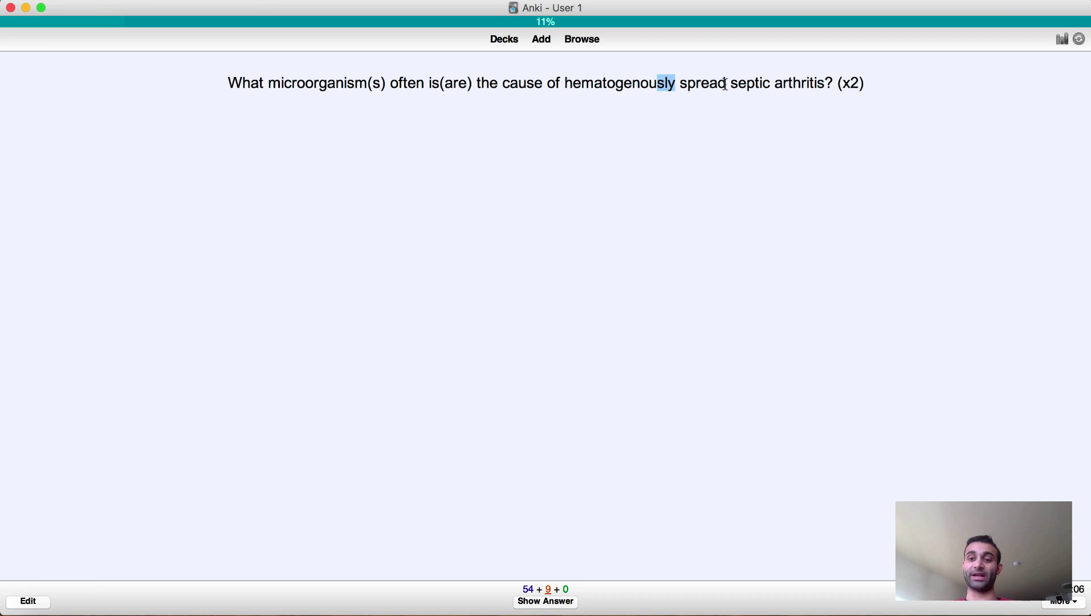
drag(838, 83, 864, 83)
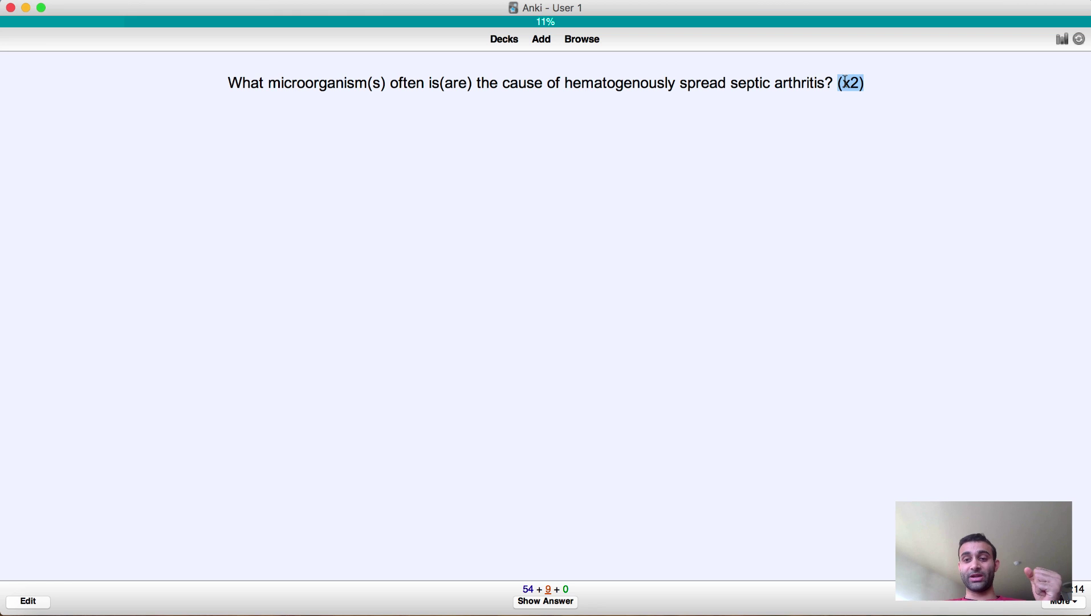
drag(835, 83, 893, 84)
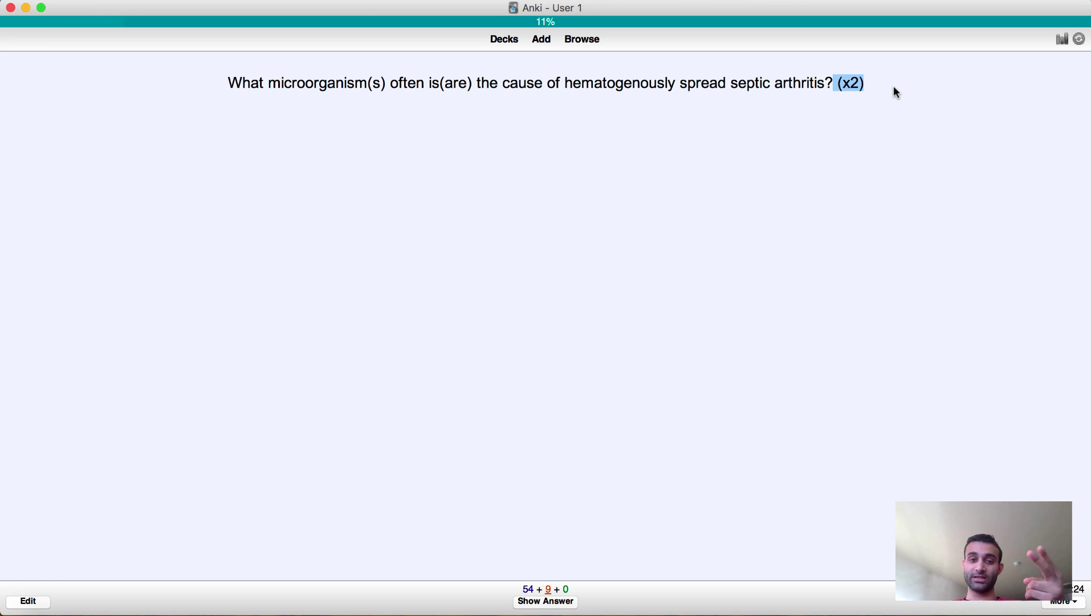
Step: Reveal and highlight the two septic arthritis organisms, review the slides, and rate Good
key(space)
drag(495, 132, 664, 158)
scroll(661, 277, down, 10)
scroll(662, 277, up, 5)
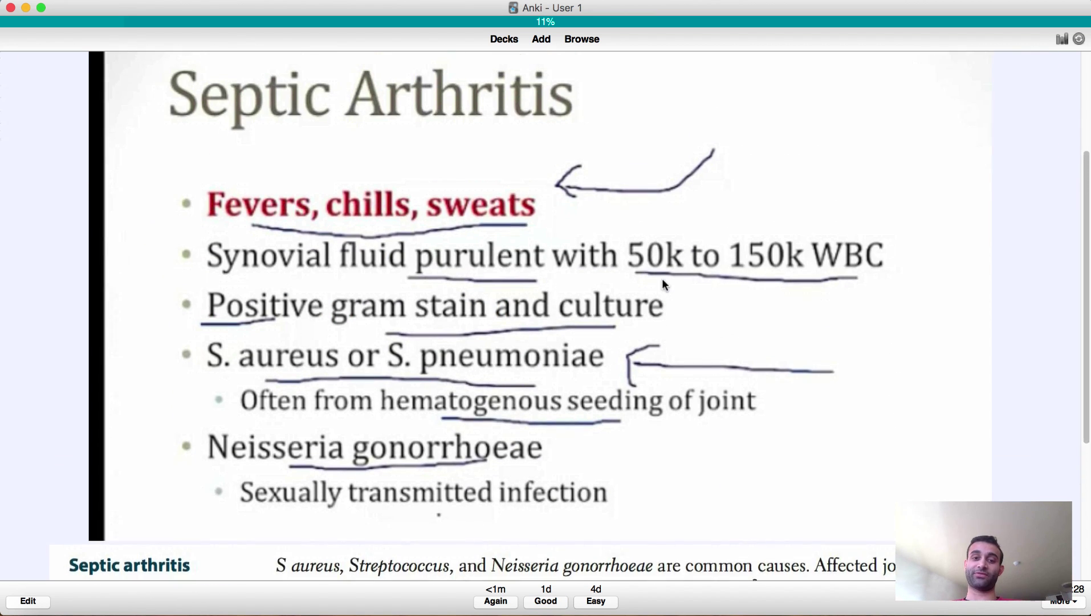
scroll(662, 277, down, 5)
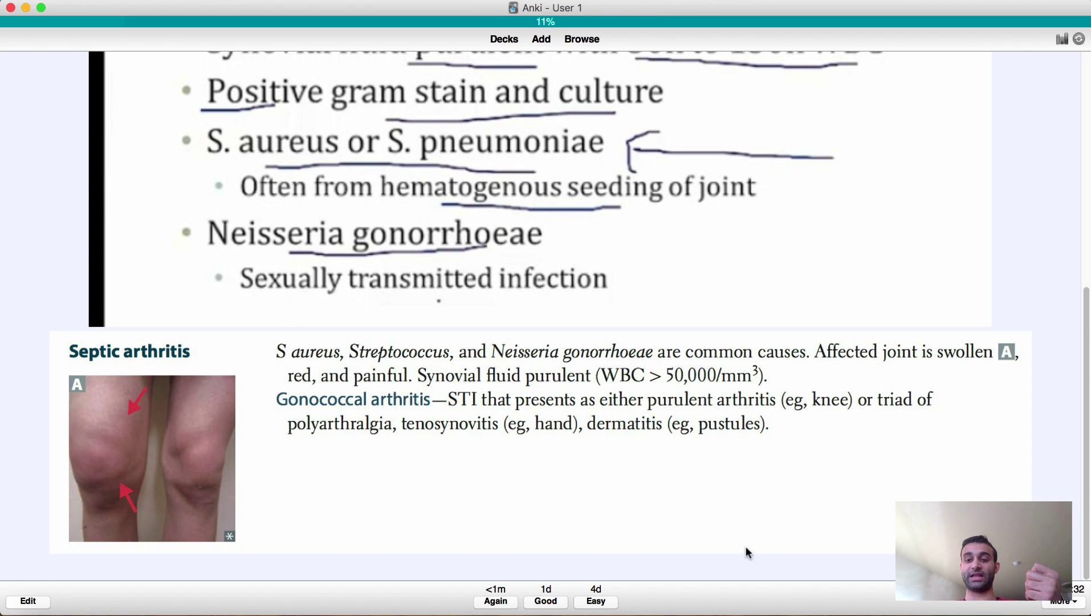
scroll(707, 409, up, 2)
scroll(707, 410, up, 8)
scroll(707, 409, down, 10)
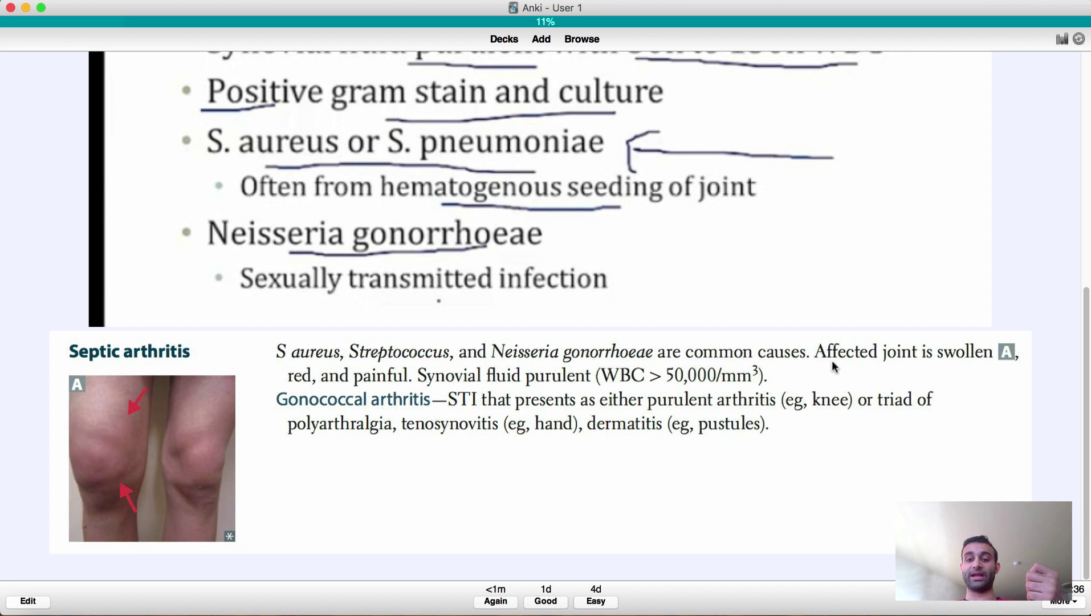
scroll(829, 406, up, 7)
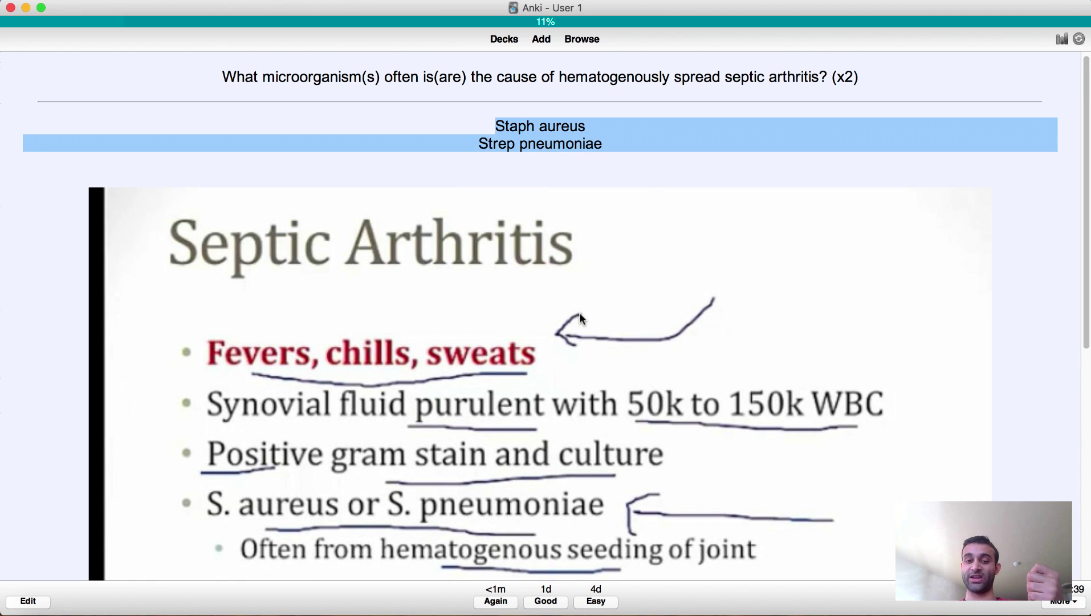
scroll(580, 315, down, 6)
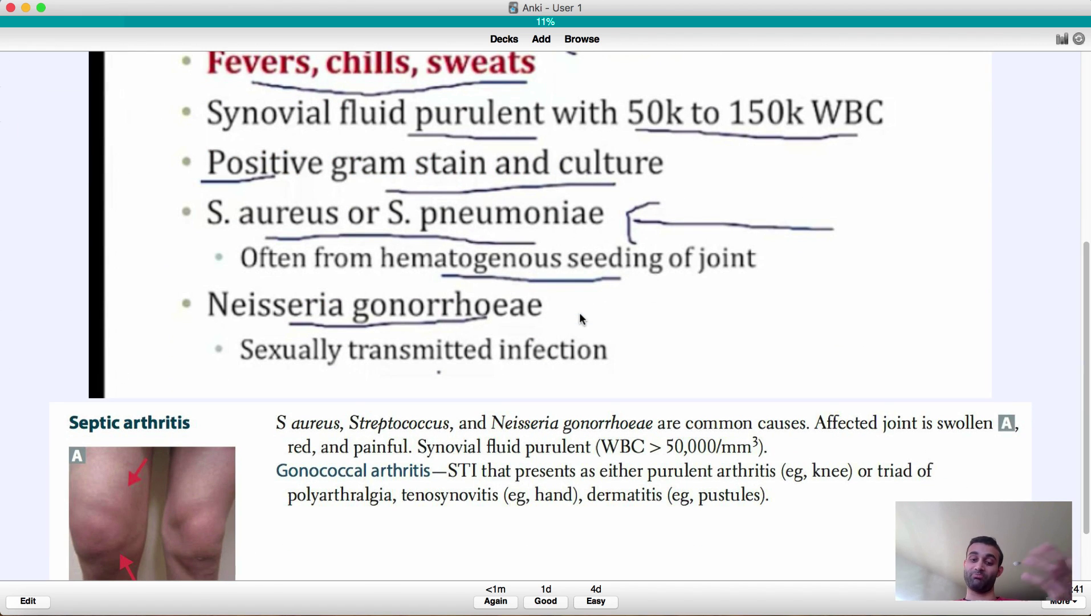
scroll(580, 315, up, 1)
scroll(580, 317, down, 1)
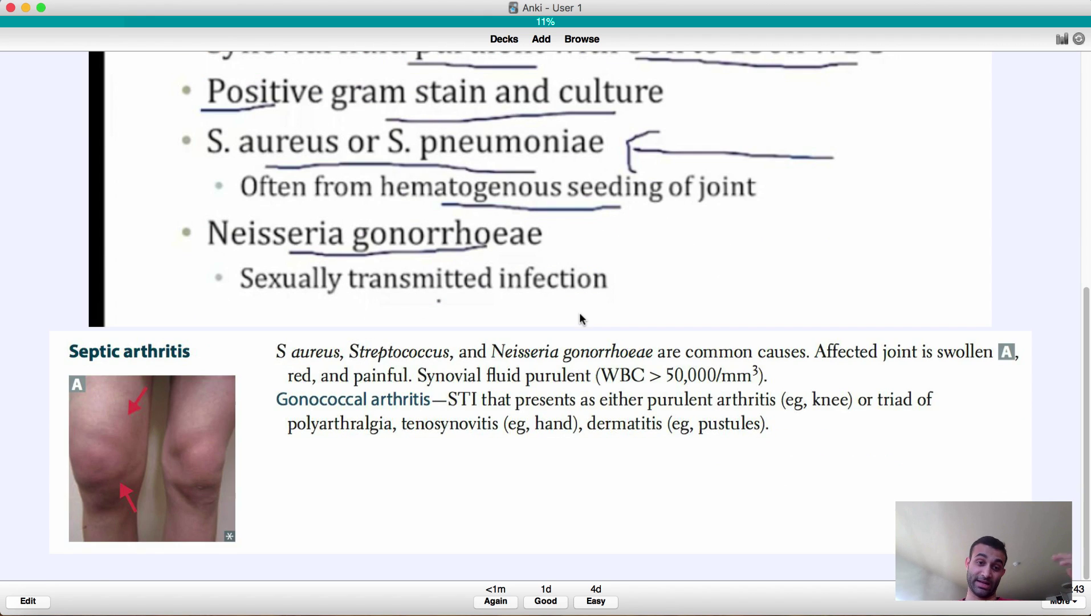
key(space)
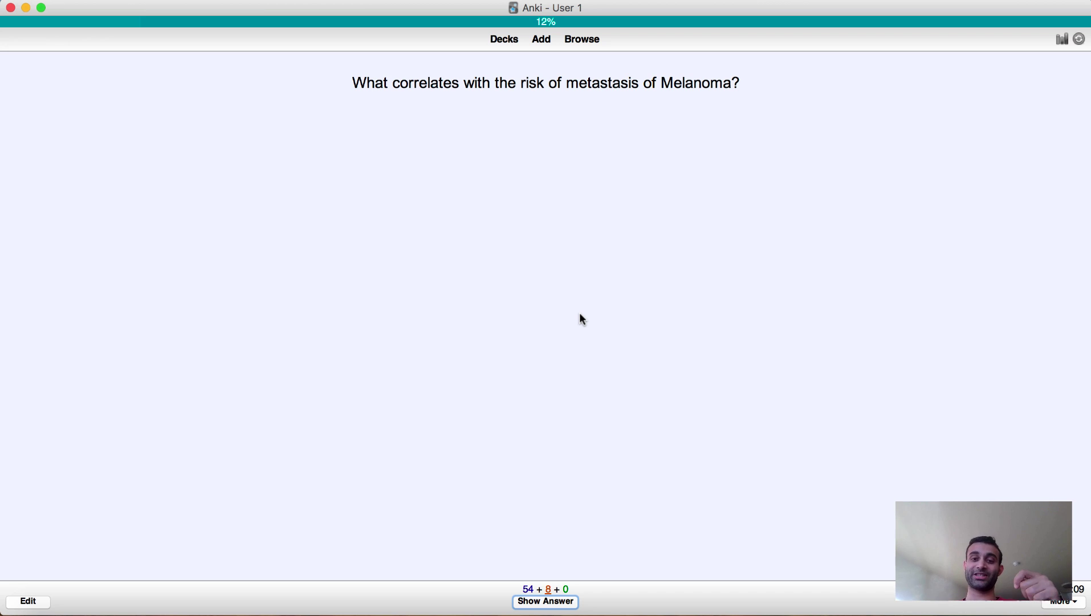
Step: Reveal the melanoma answer, highlight Depth of invasion, review the slides, and rate Good
key(space)
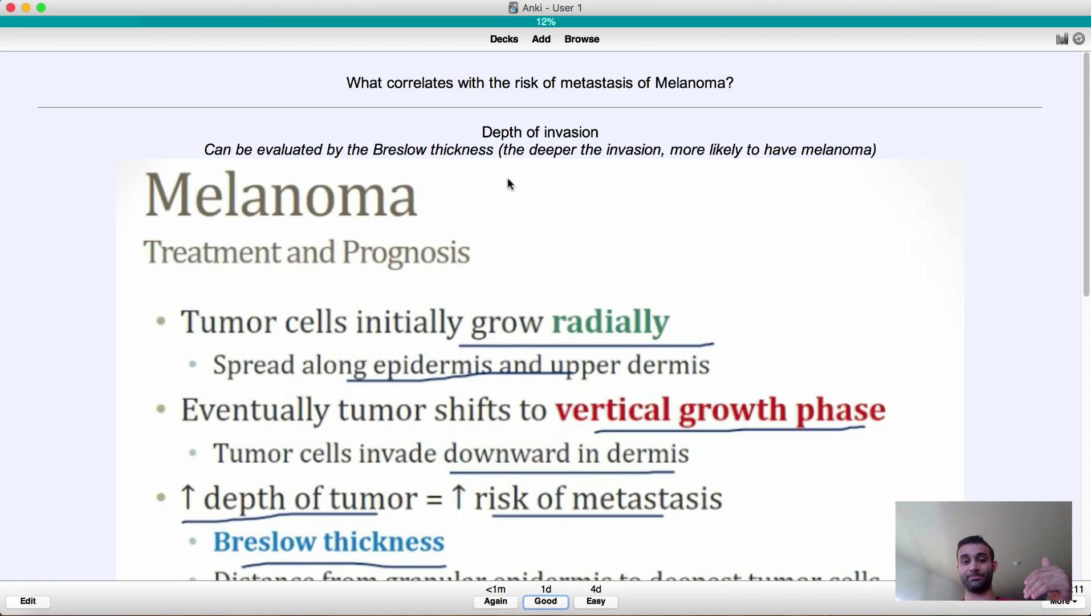
drag(483, 131, 632, 153)
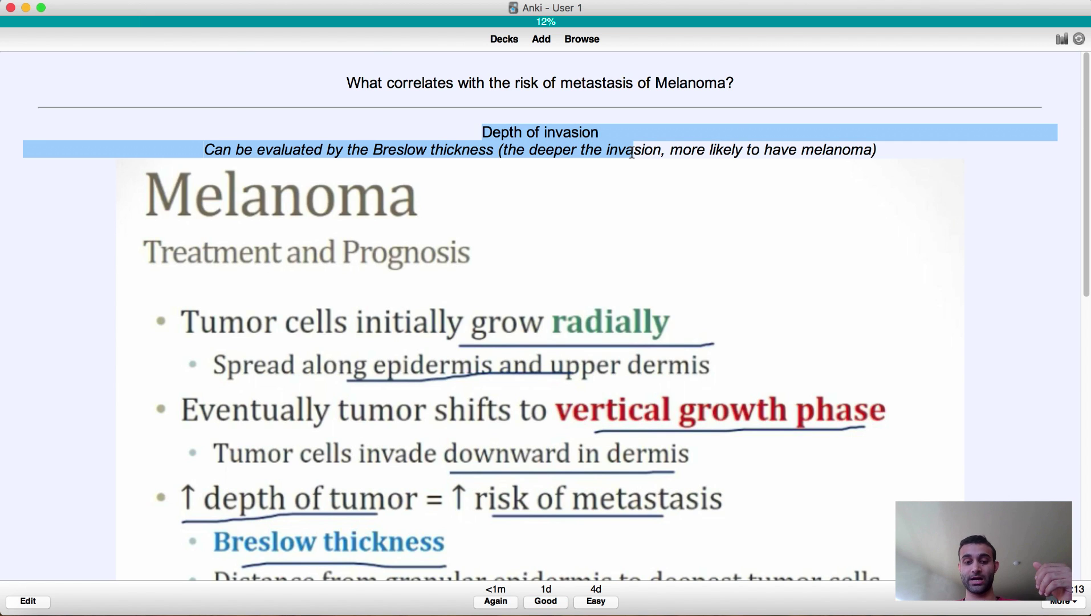
scroll(632, 153, down, 8)
scroll(632, 153, down, 1)
scroll(631, 151, up, 9)
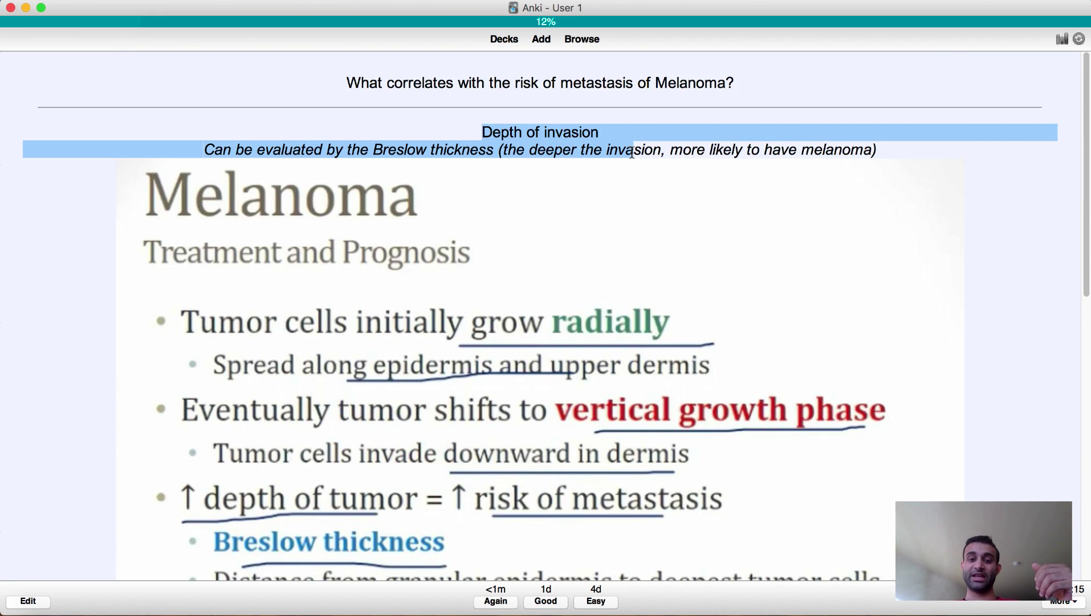
scroll(632, 152, down, 9)
scroll(631, 151, up, 9)
scroll(632, 152, down, 9)
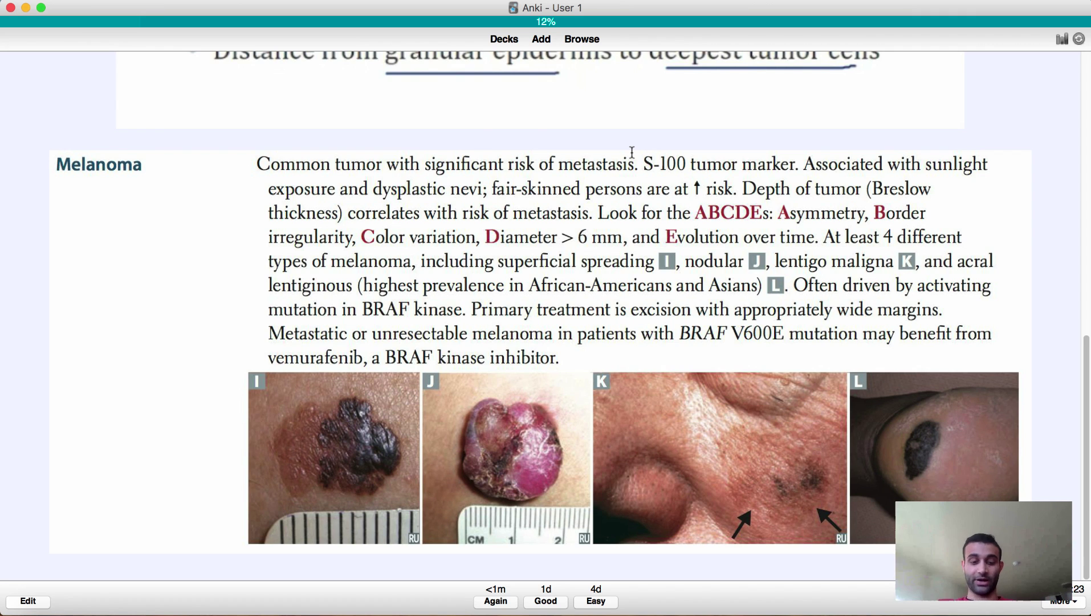
key(space)
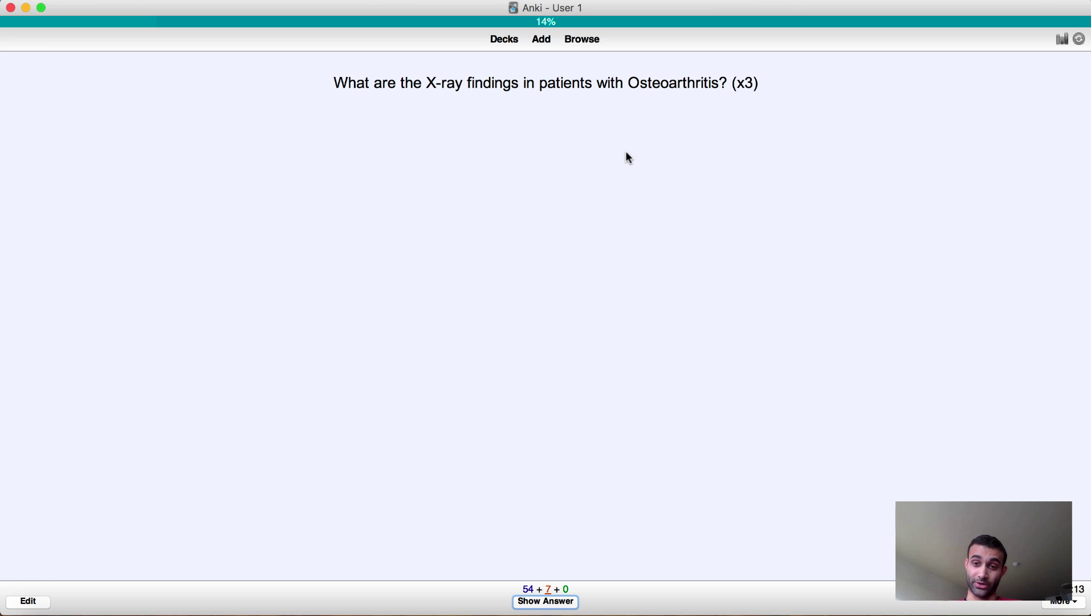
Step: Highlight the osteoarthritis X-ray question line, including the (x3) marker for three findings
click(732, 83)
drag(732, 83, 807, 95)
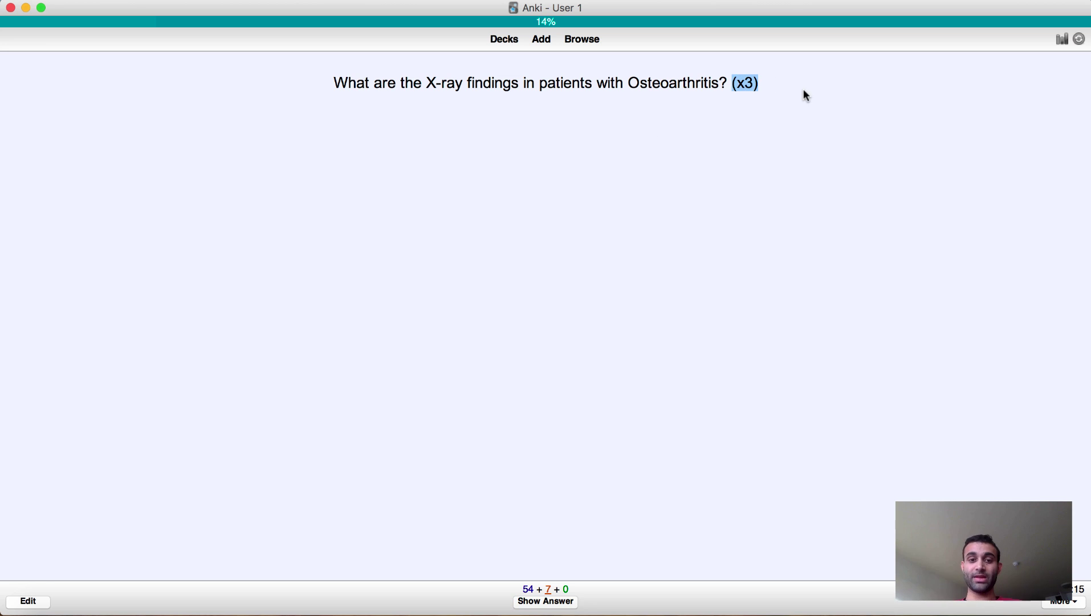
drag(334, 85, 759, 86)
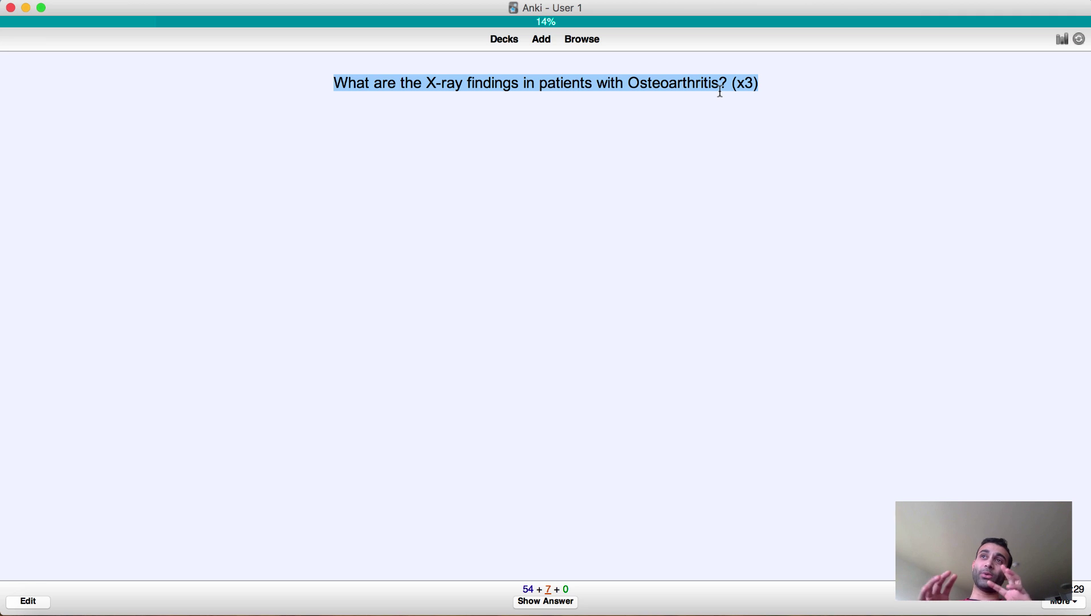
Step: Show the answer (joint space narrowing, osteophytes, subchondral sclerosis/cysts) and review its illustrated slides
key(space)
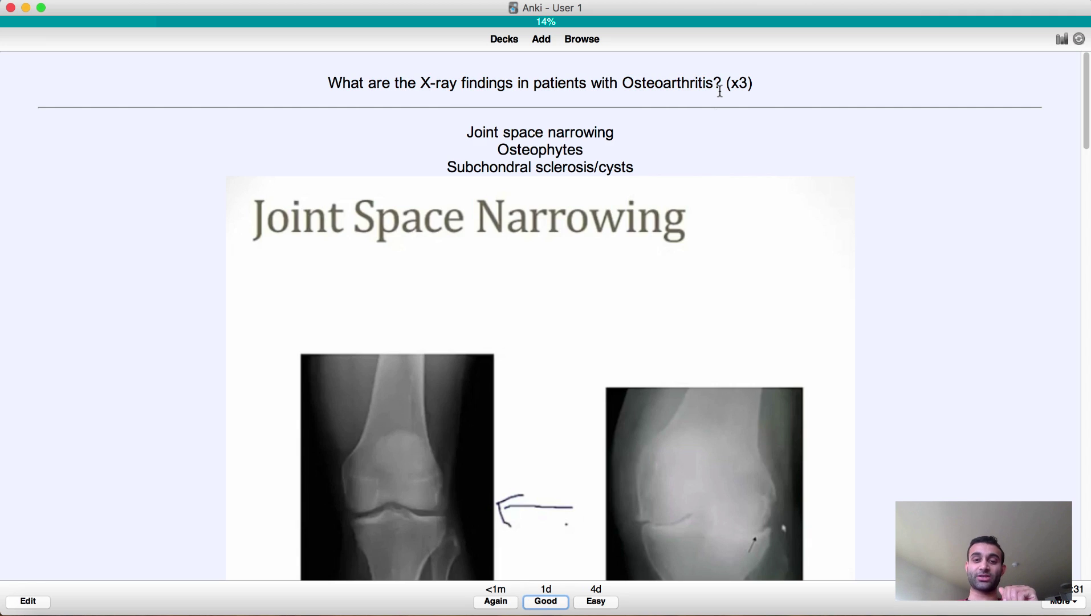
scroll(646, 238, down, 15)
scroll(646, 239, down, 20)
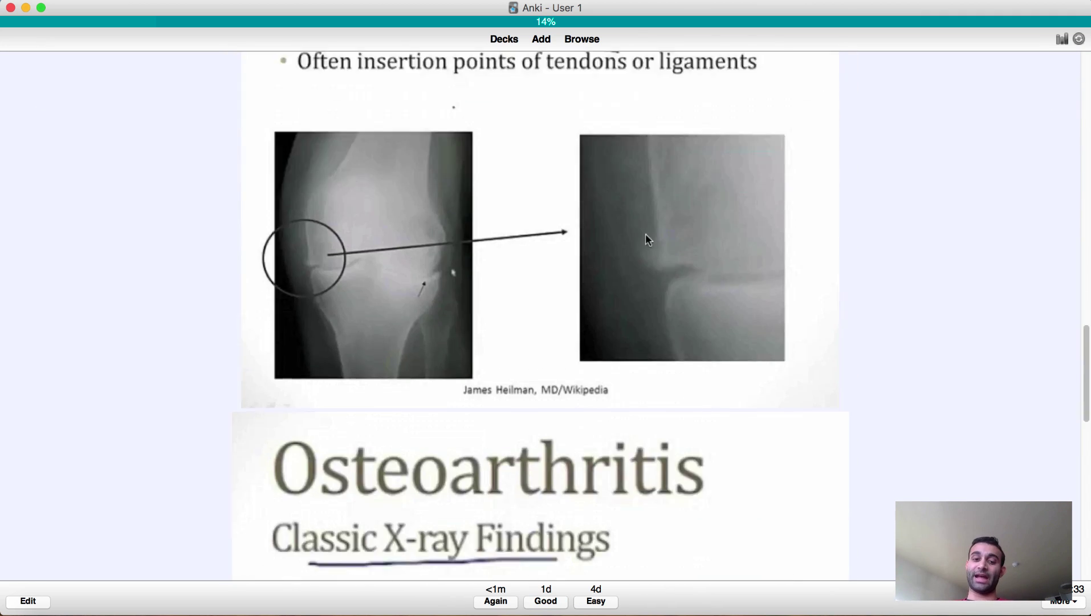
scroll(647, 238, up, 20)
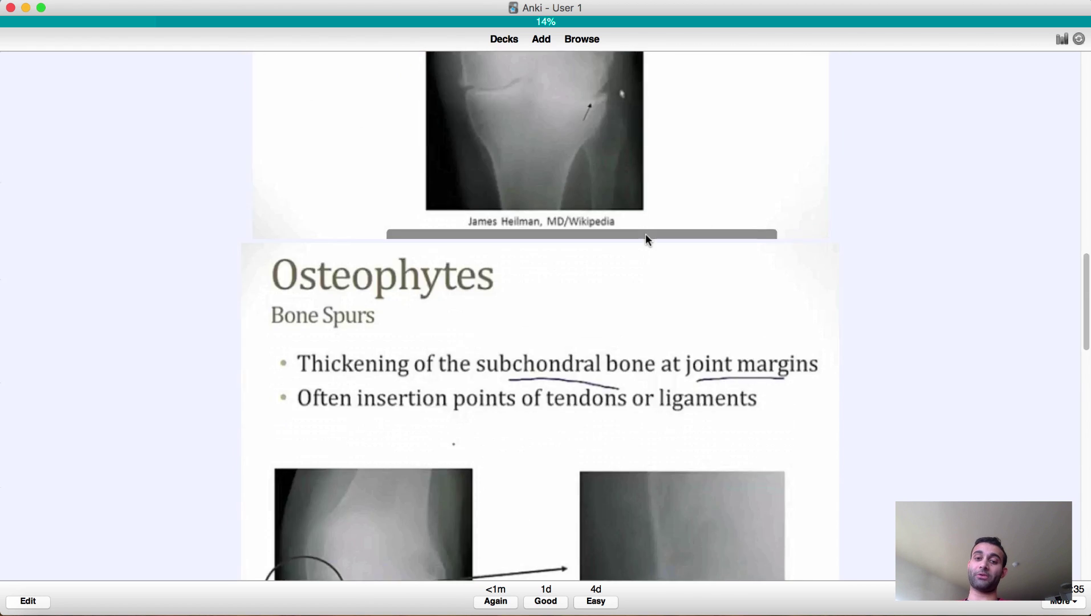
scroll(647, 238, down, 10)
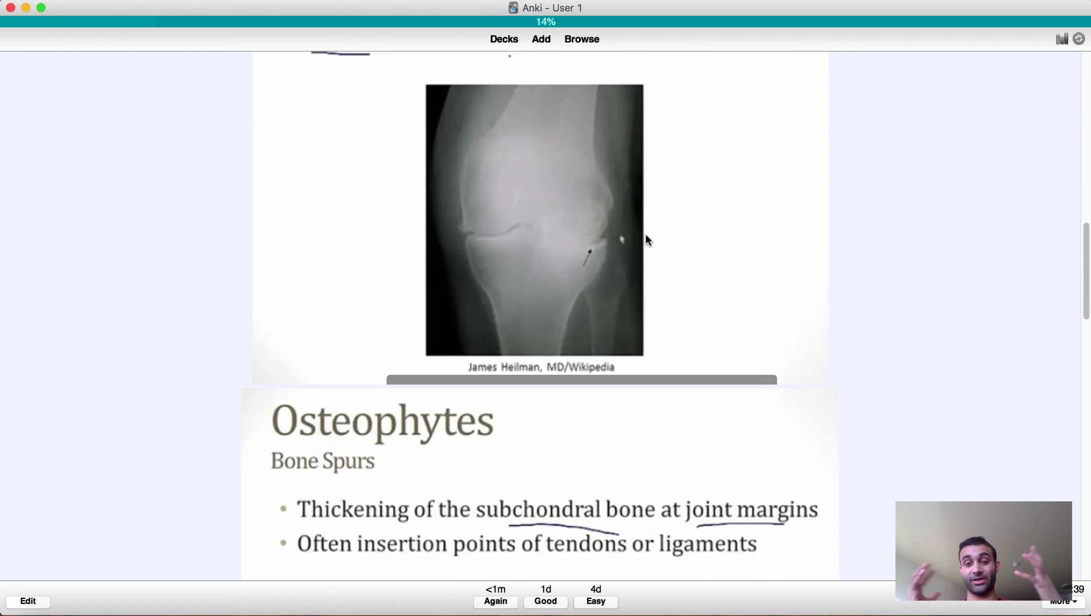
scroll(647, 238, up, 10)
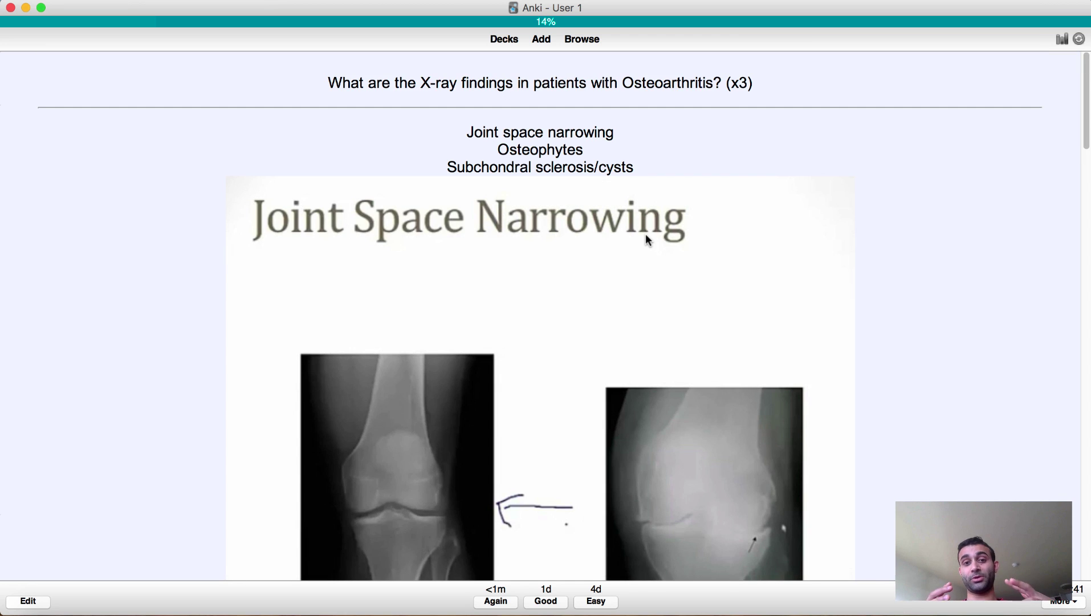